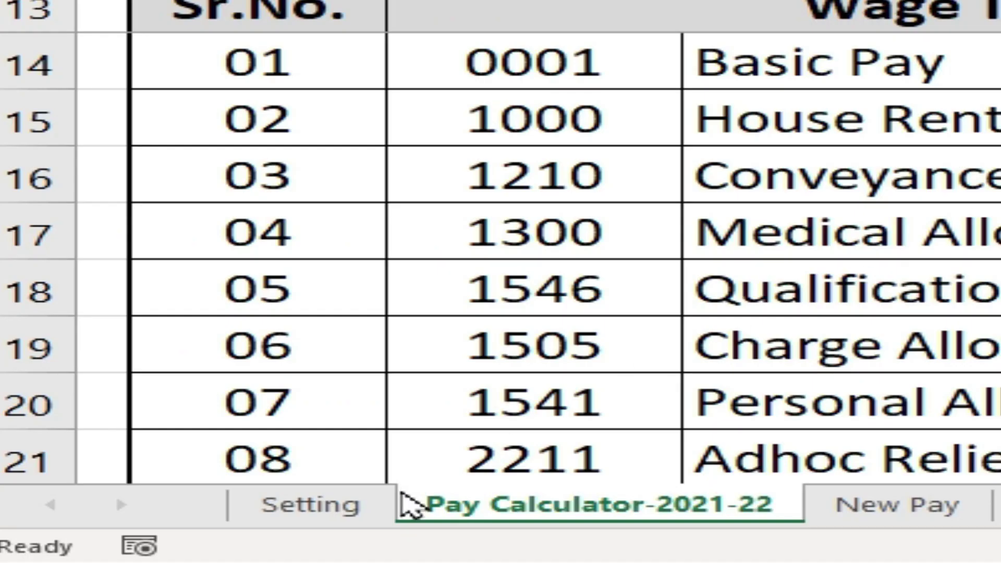
Step: Examine the pay scale, allowance and deduction tables on the Setting sheet
left_click(368, 509)
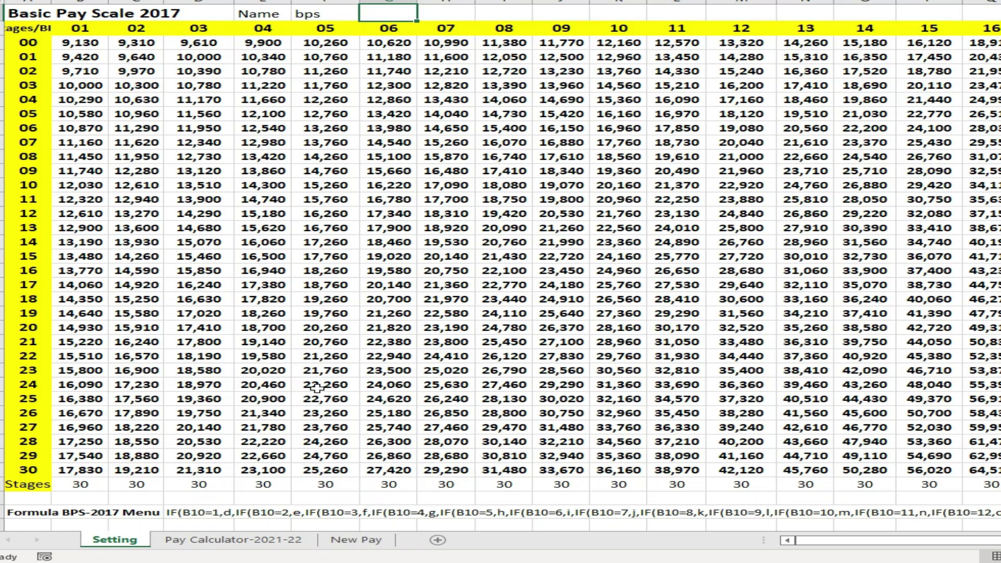
scroll(317, 388, "down", 13)
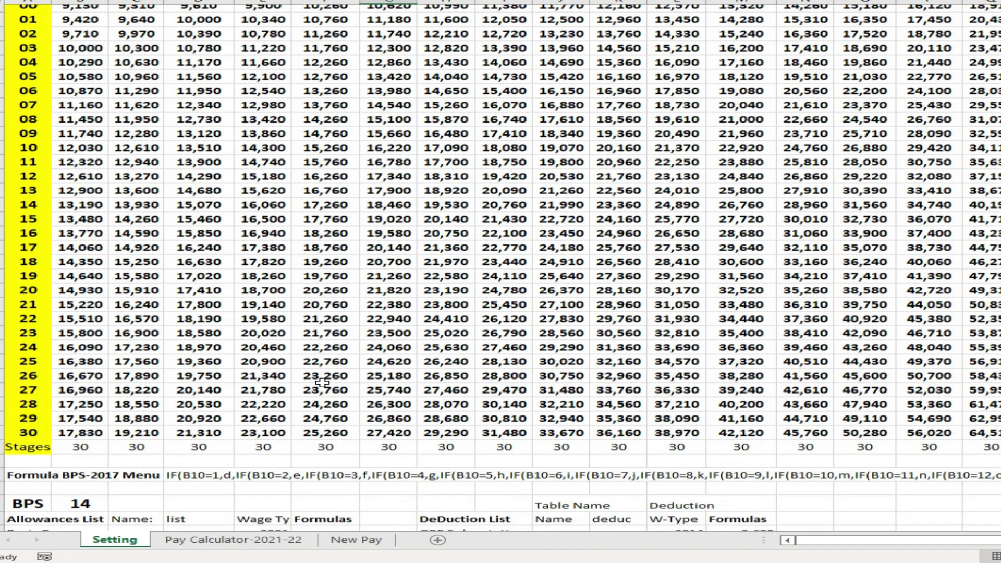
scroll(322, 383, "down", 2)
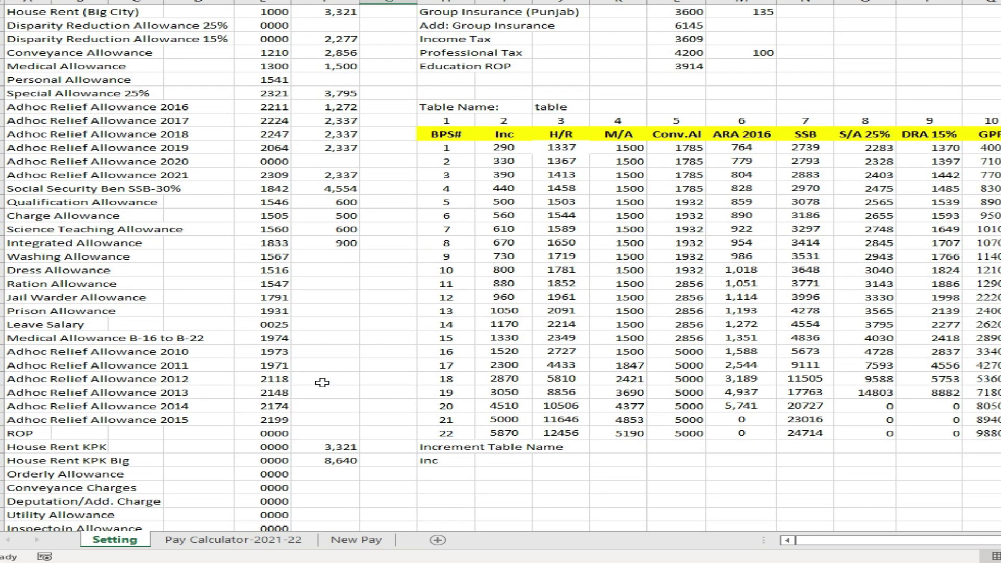
scroll(322, 383, "down", 8)
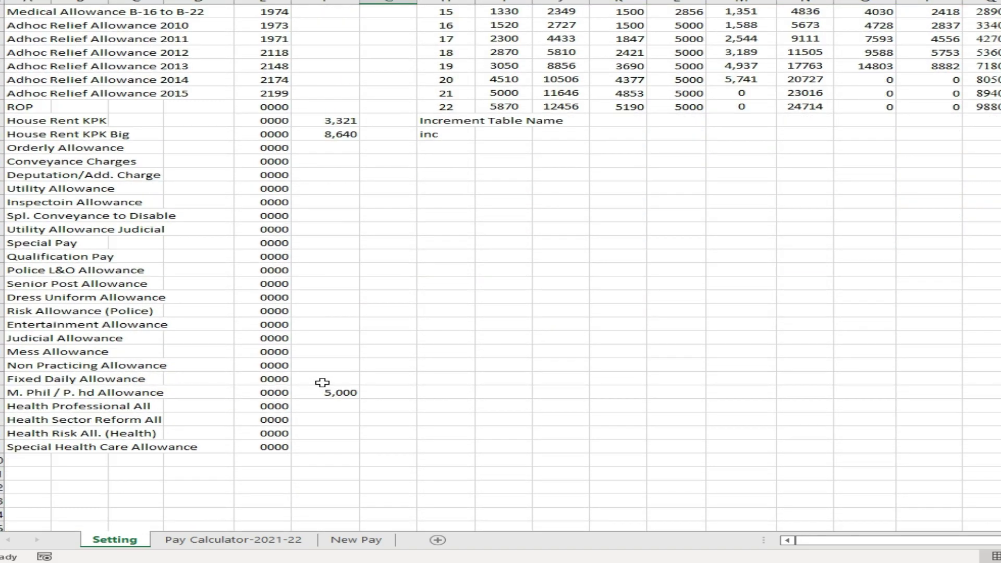
scroll(322, 382, "up", 7)
Step: Review the Pay & Allowances table on the Pay Calculator-2021-22 sheet down to its gross pay row
left_click(224, 540)
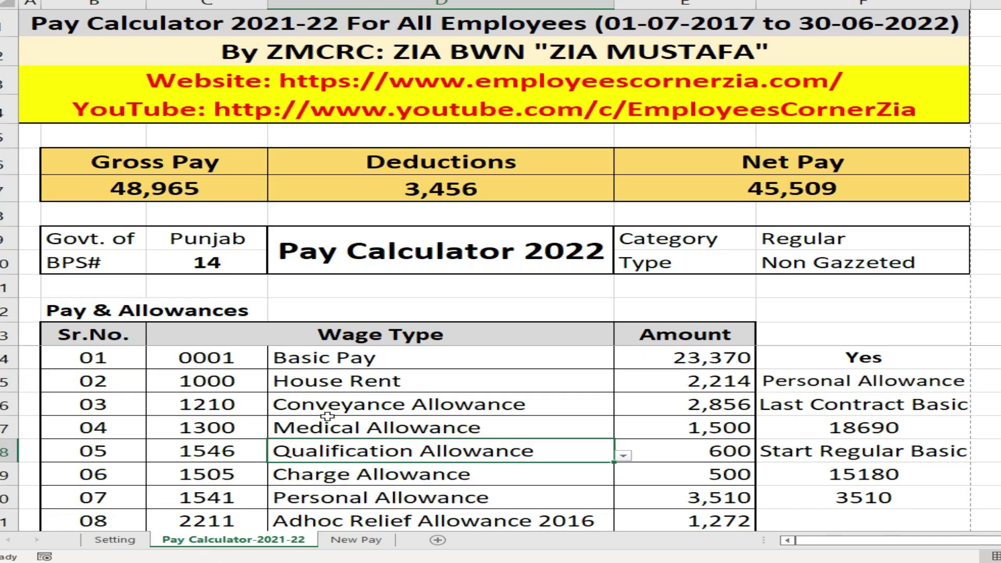
scroll(363, 379, "down", 2)
scroll(362, 380, "down", 6)
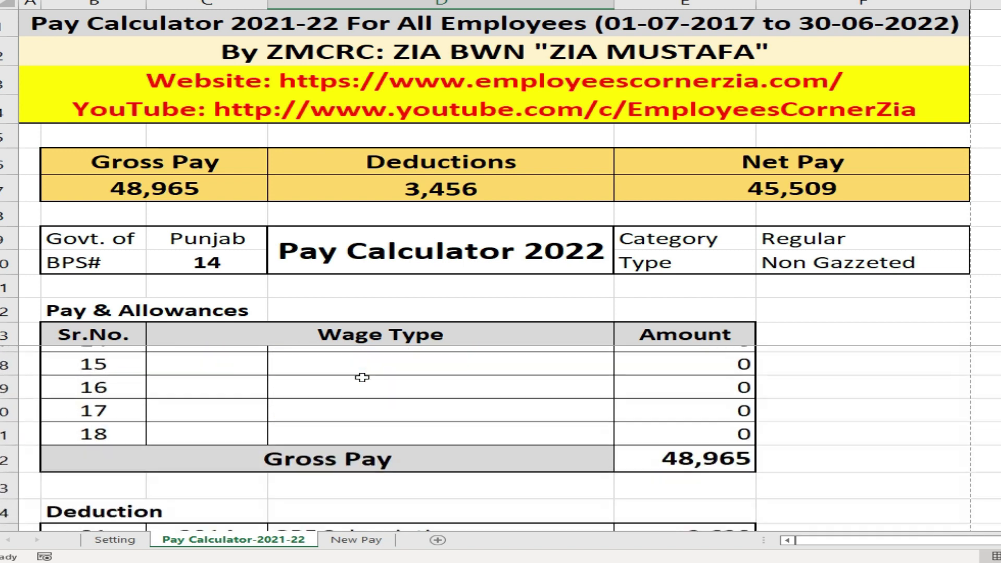
Step: Inspect the BPS#, Category and Type selection cells on the New Pay sheet
left_click(360, 541)
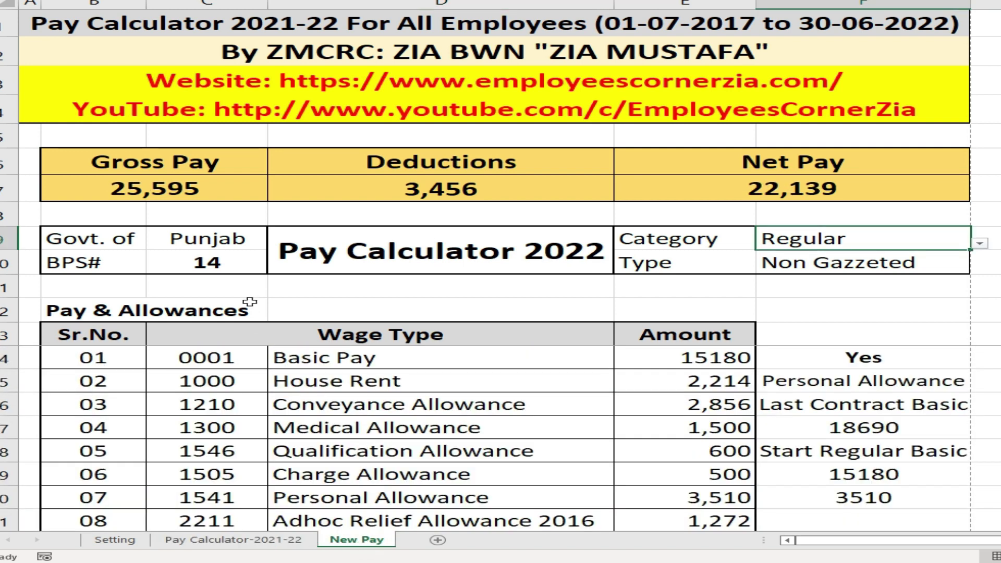
left_click(236, 261)
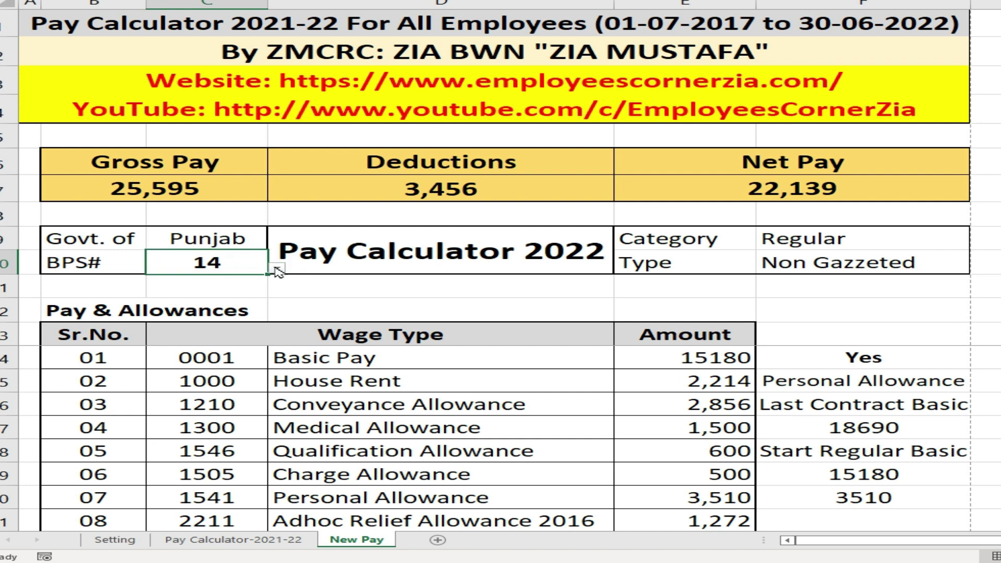
left_click(780, 245)
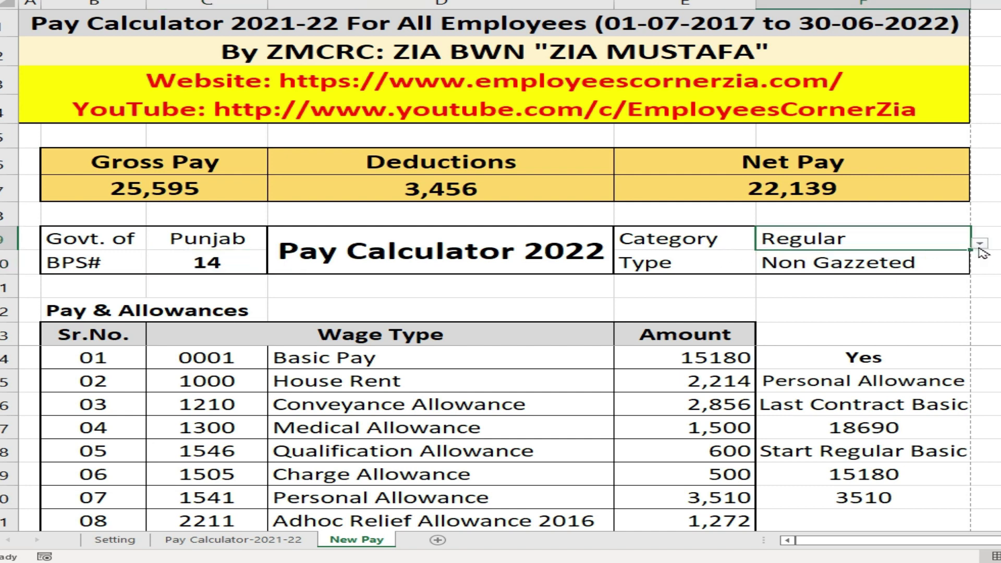
left_click(904, 263)
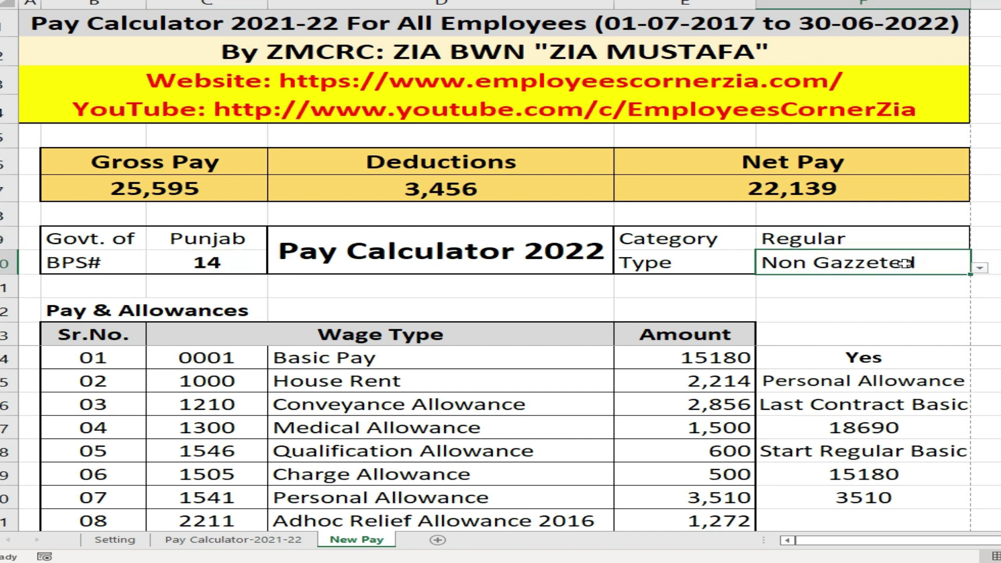
left_click(980, 270)
left_click(981, 270)
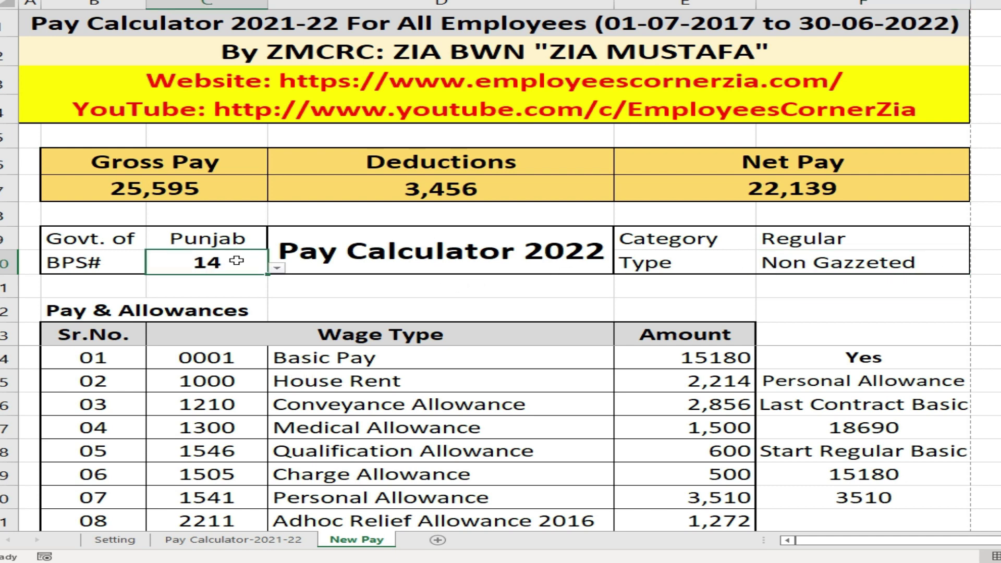
Step: Look through the wage types available for the Medical Allowance row, leaving the entry as it is
left_click(339, 429)
left_click(624, 433)
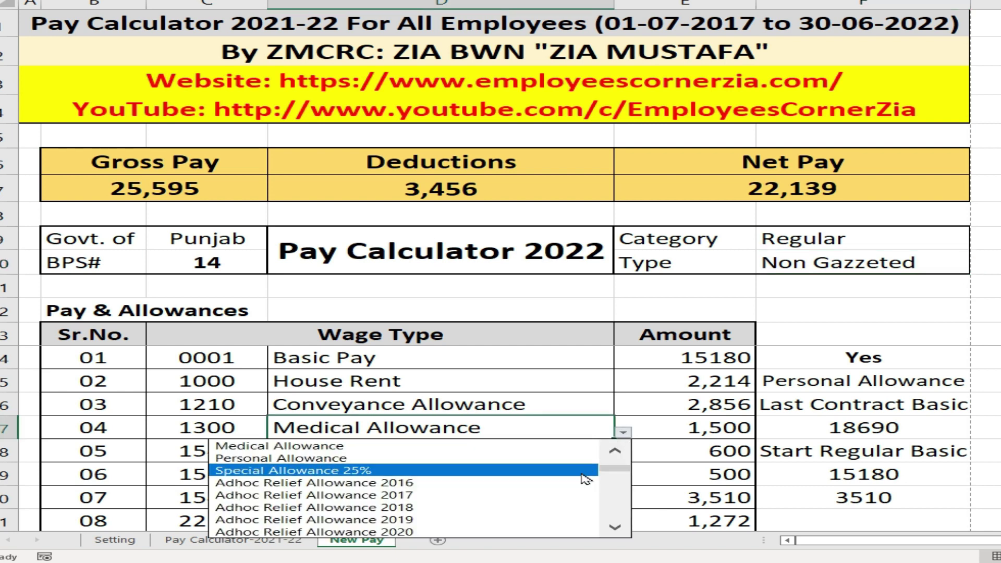
mouse_move(604, 468)
left_mouse_down()
mouse_move(609, 513)
mouse_move(607, 460)
left_mouse_up()
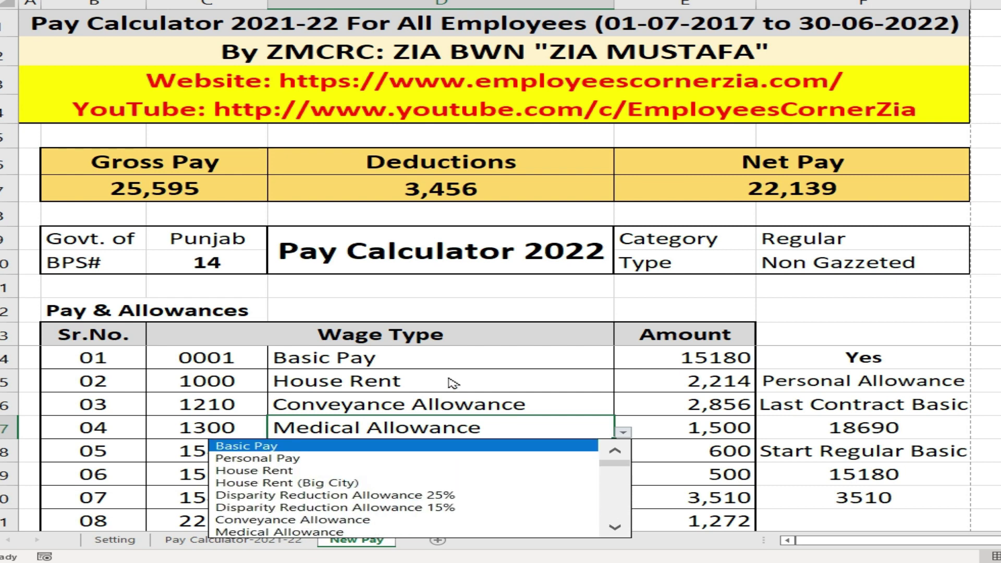
key("Escape")
Step: On the Pay Calculator-2021-22 sheet, set the government to Federal
key("ctrl+Page_Up")
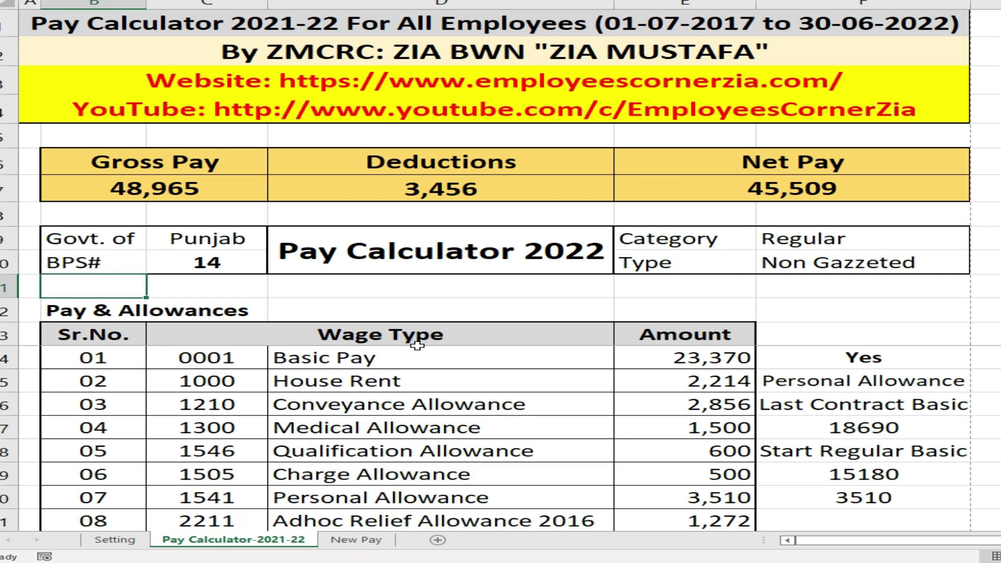
left_click_drag(89, 238, 788, 270)
left_click(208, 239)
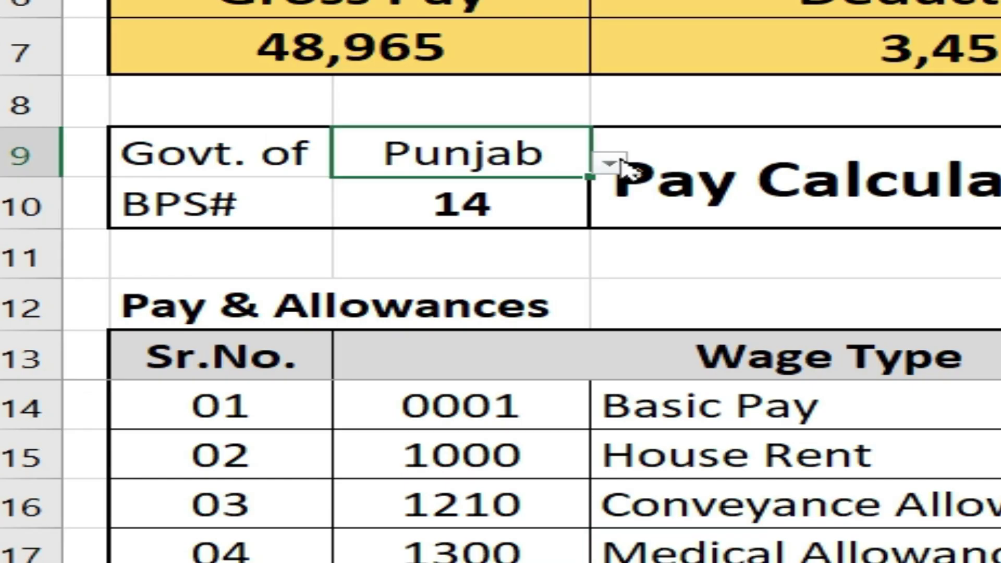
left_click(273, 244)
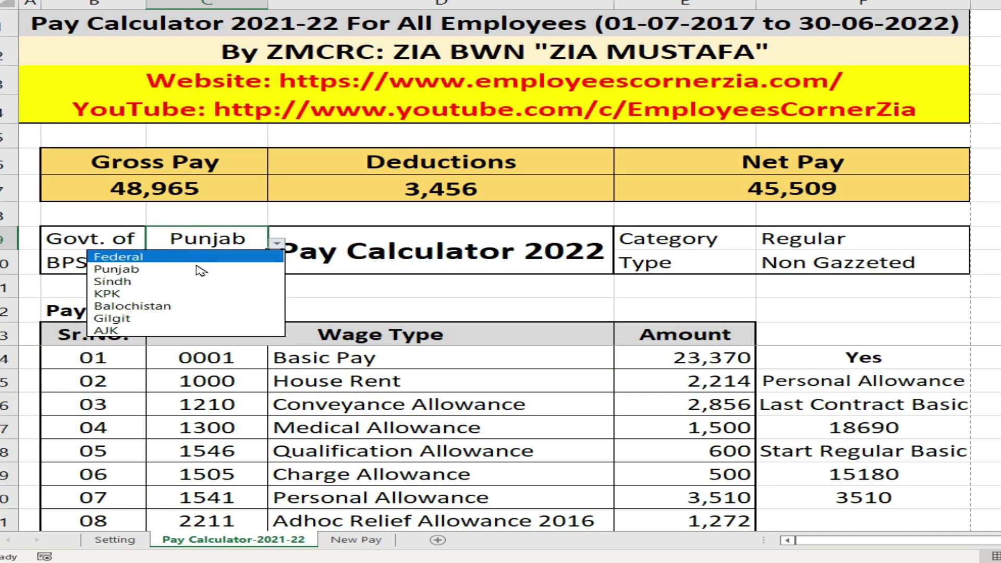
left_click(180, 257)
Step: Set the BPS number to 9
left_click(199, 264)
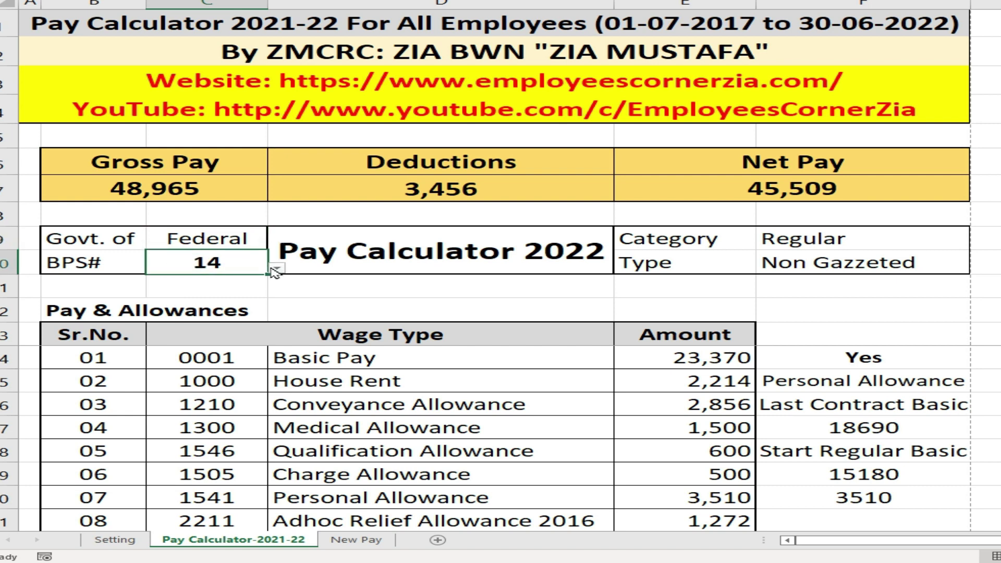
left_click(276, 268)
mouse_move(270, 340)
left_mouse_down()
mouse_move(270, 306)
mouse_move(270, 326)
left_mouse_up()
left_click(232, 294)
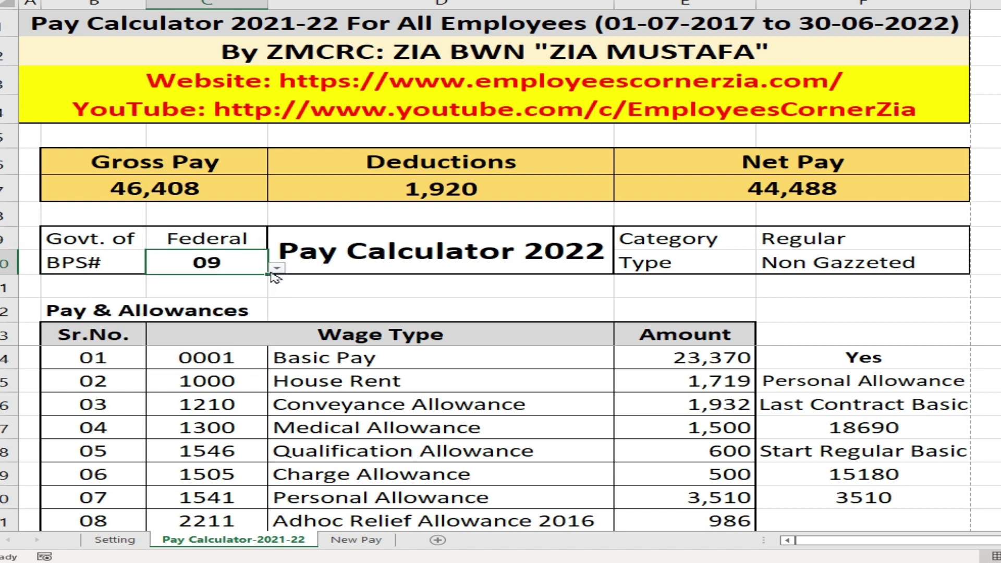
Step: Look through the Basic Pay amounts offered for BPS 9, from the lowest to the highest
left_click(741, 364)
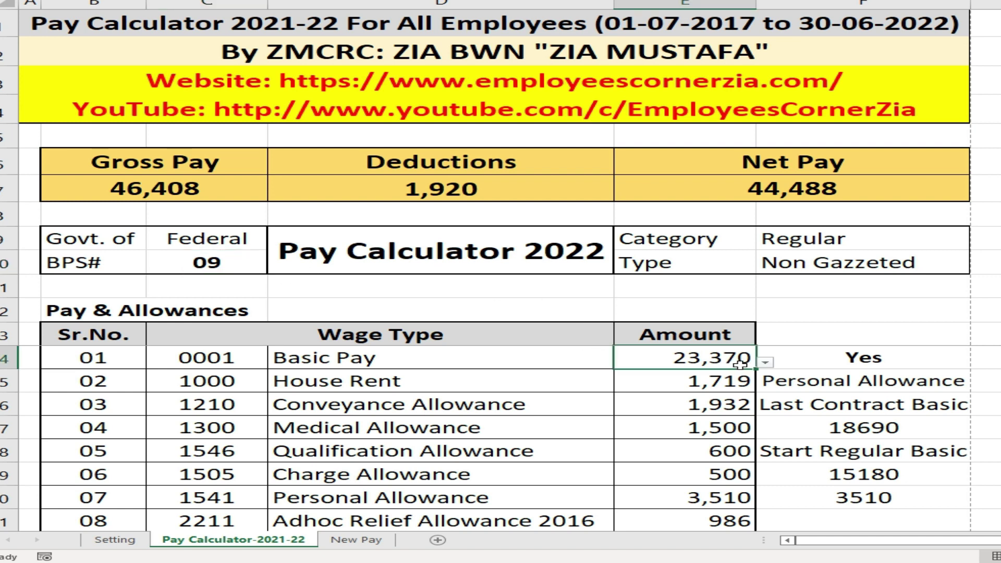
left_click(764, 362)
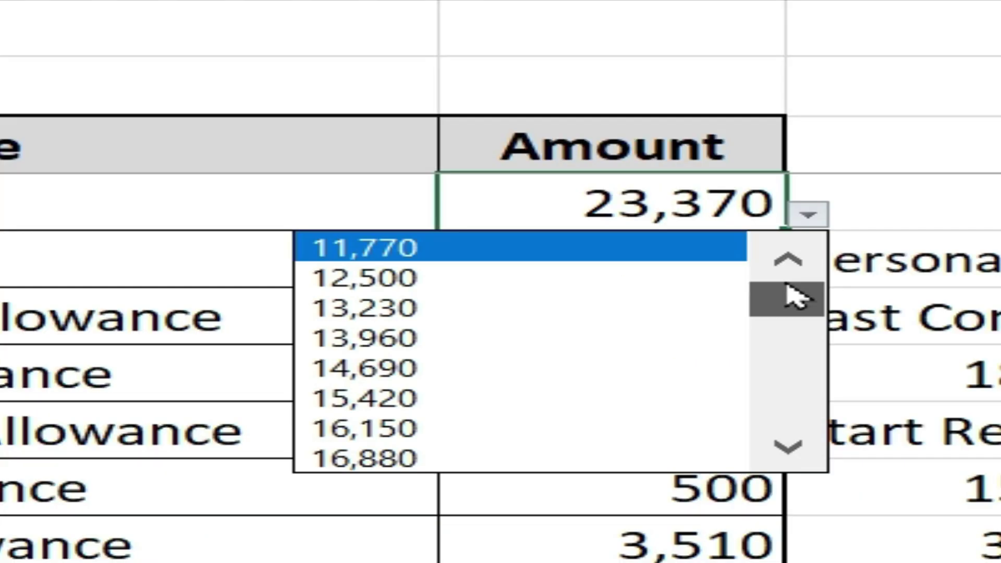
left_click_drag(760, 401, 787, 335)
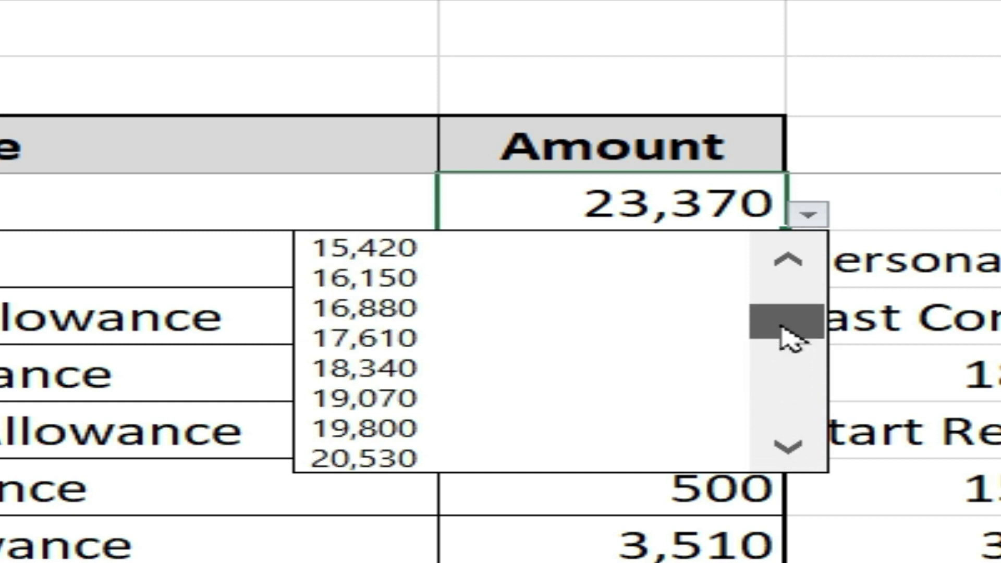
scroll(458, 469, "down", 6)
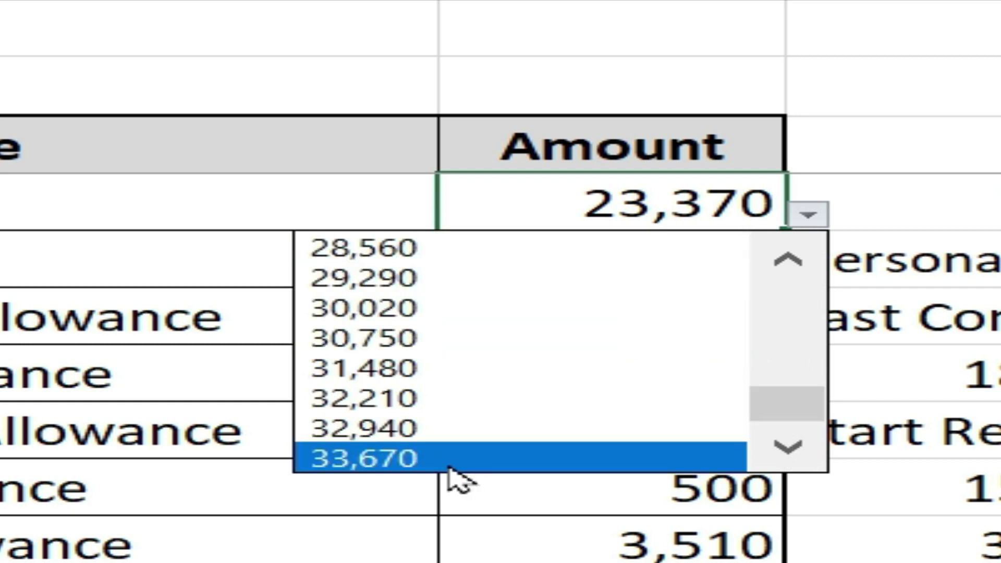
left_click_drag(786, 420, 787, 268)
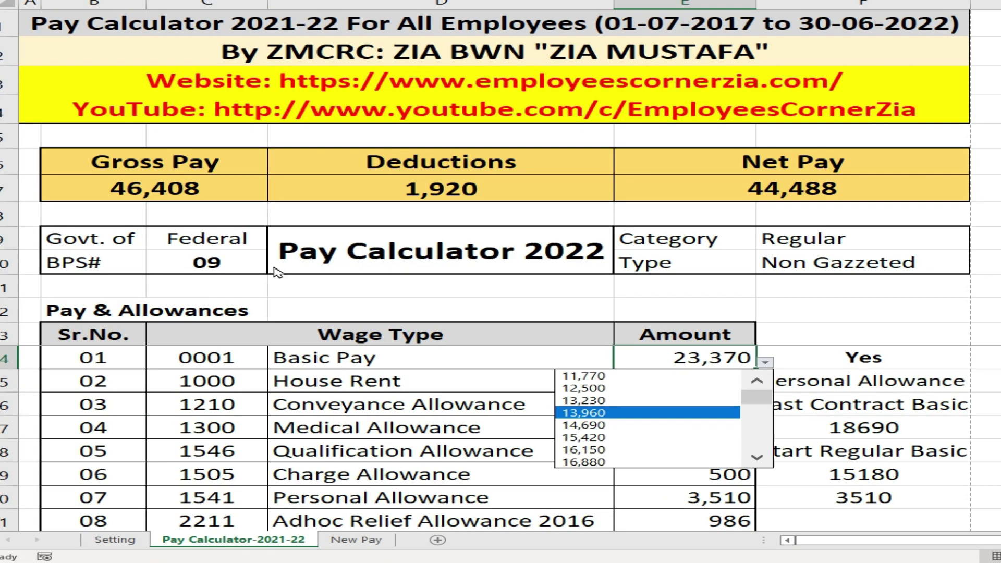
Step: Set the BPS number to 14
left_click(258, 263)
left_click(278, 269)
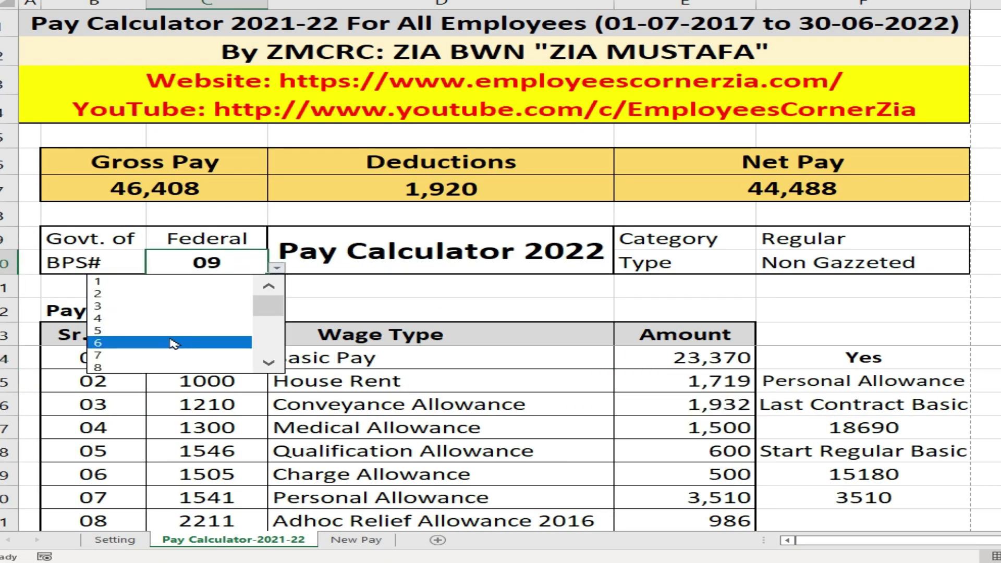
left_click_drag(264, 310, 267, 332)
left_click(102, 342)
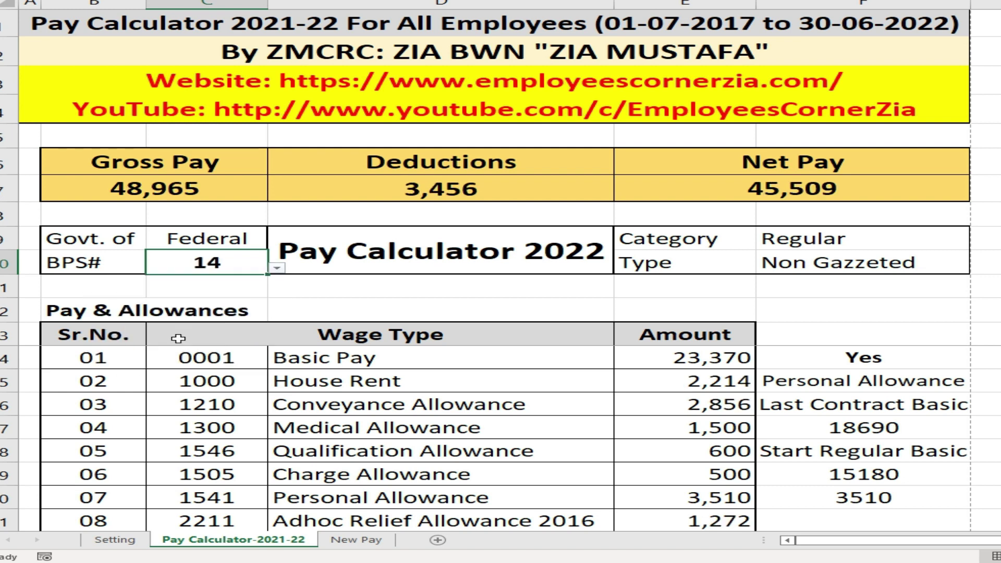
Step: Set the Basic Pay amount to 18,690 from the BPS 14 stages
left_click(709, 357)
left_click(762, 362)
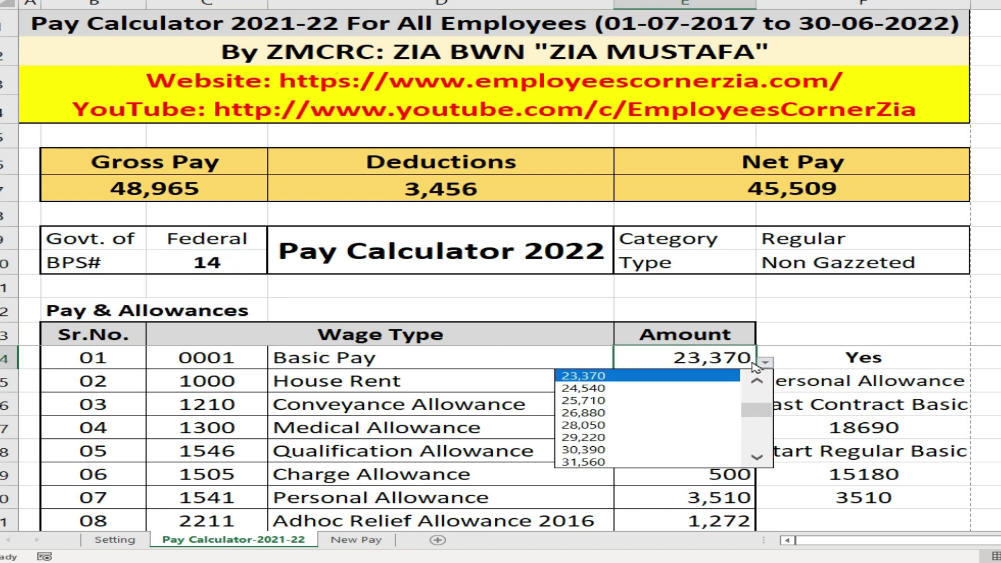
scroll(589, 386, "up", 3)
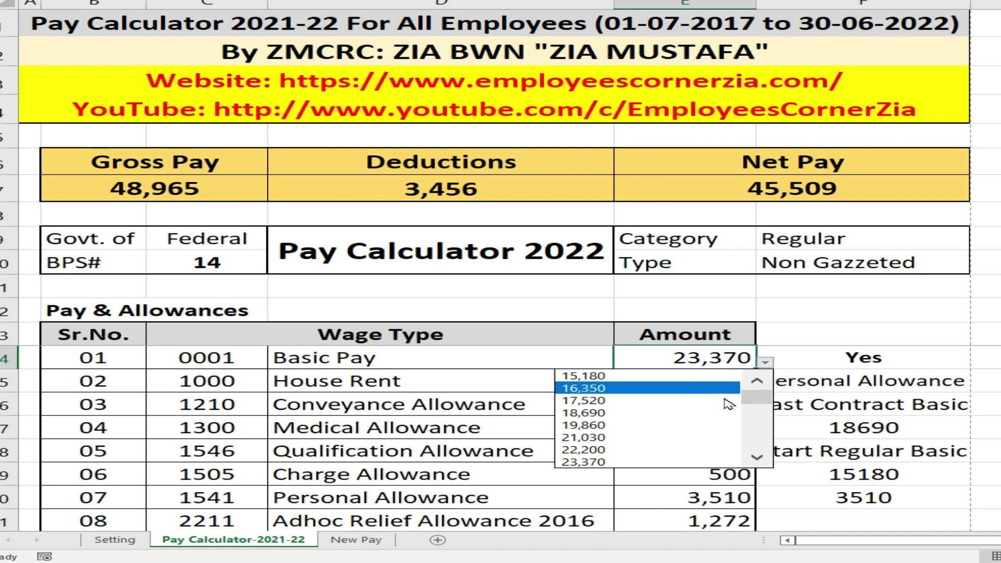
mouse_move(756, 401)
left_mouse_down()
mouse_move(751, 456)
mouse_move(750, 392)
left_mouse_up()
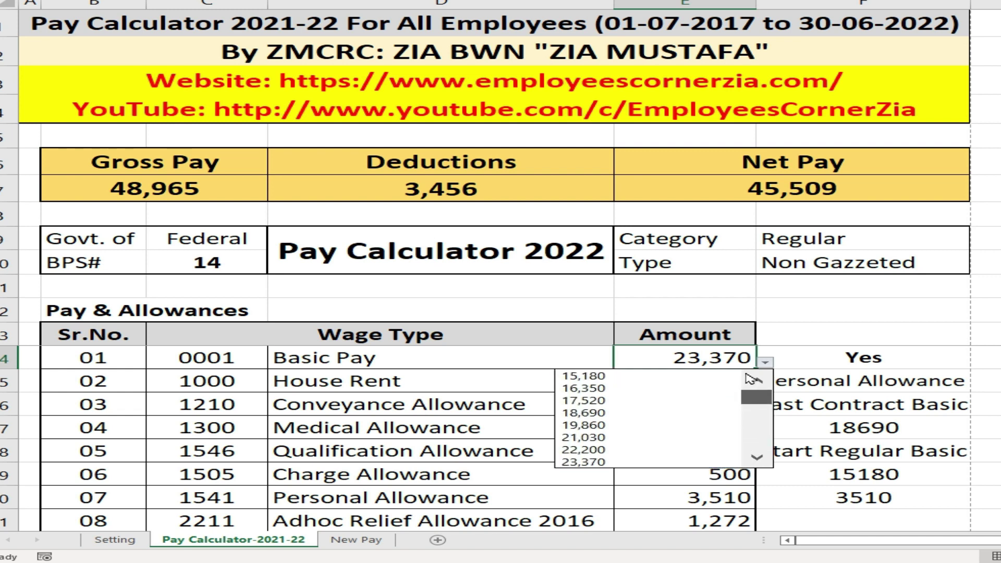
left_click(589, 413)
Step: Set the BPS number to 11 and check the recalculated allowance amounts
left_click(208, 263)
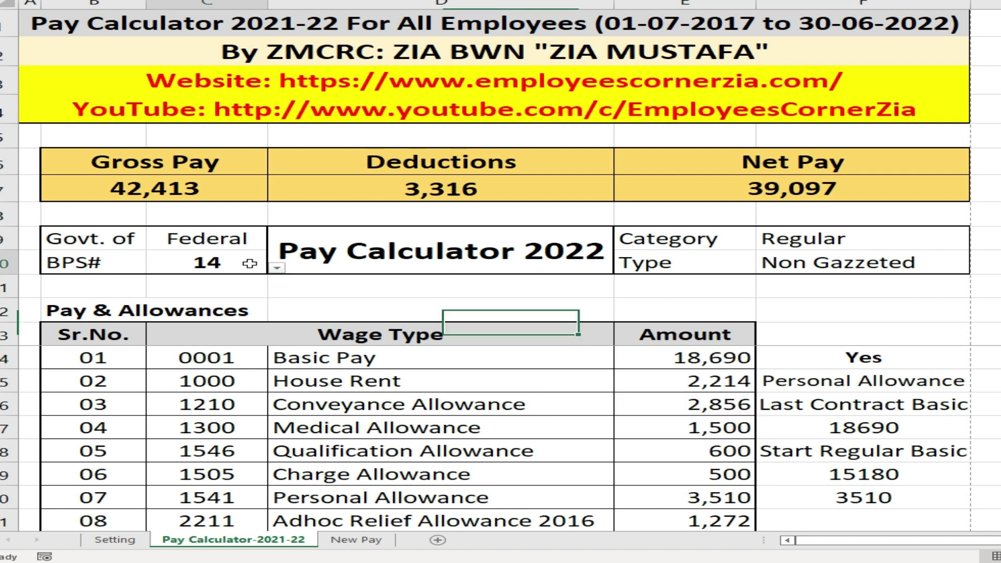
left_click(277, 268)
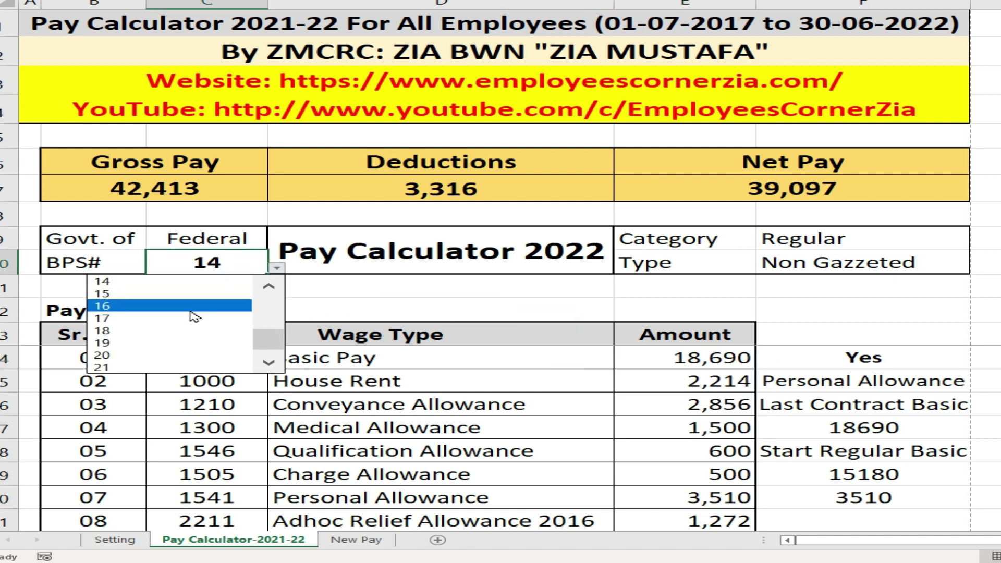
left_click_drag(263, 335, 268, 320)
left_click(130, 306)
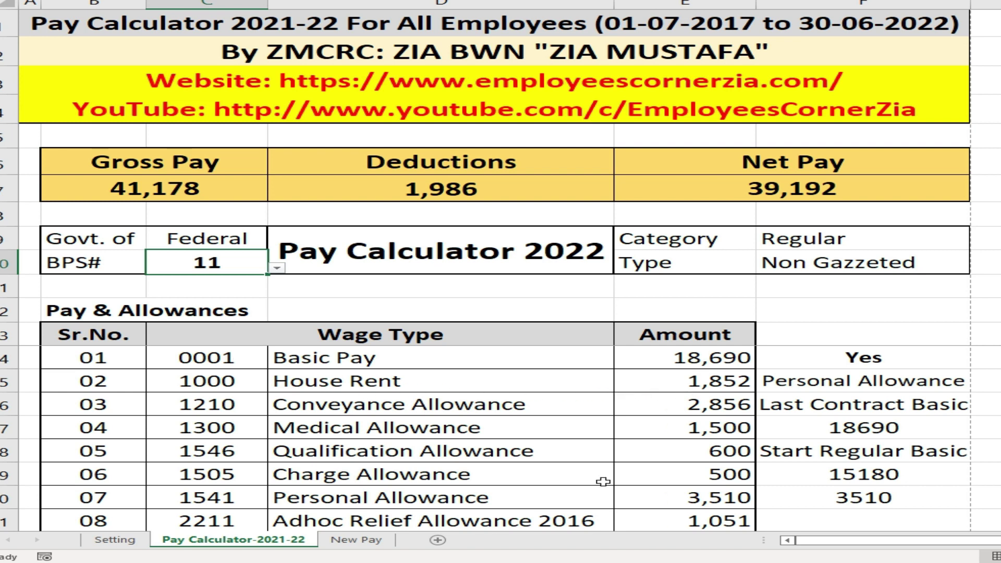
scroll(573, 464, "down", 3)
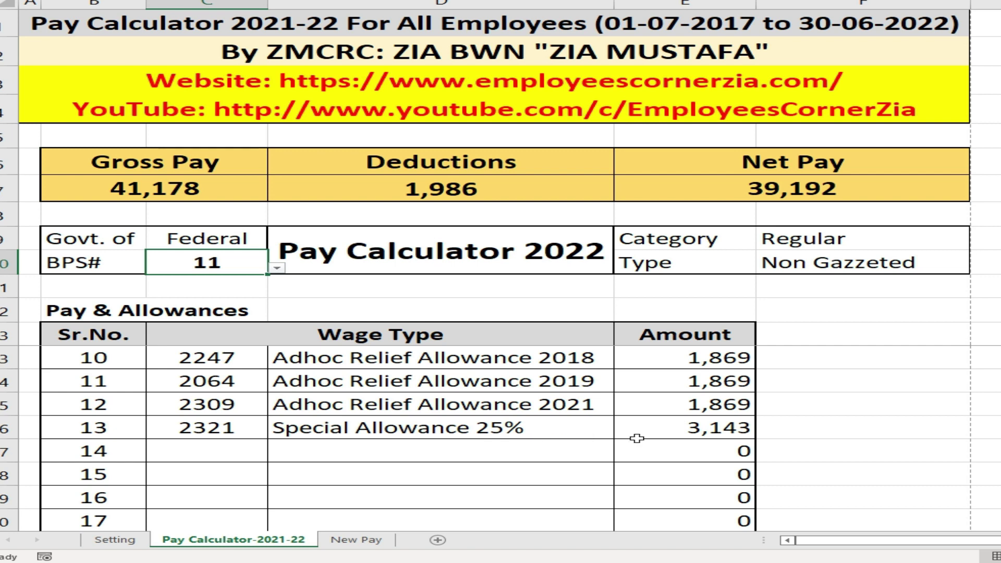
Step: Set the BPS number to 15 and review the recalculated allowances
left_click(277, 269)
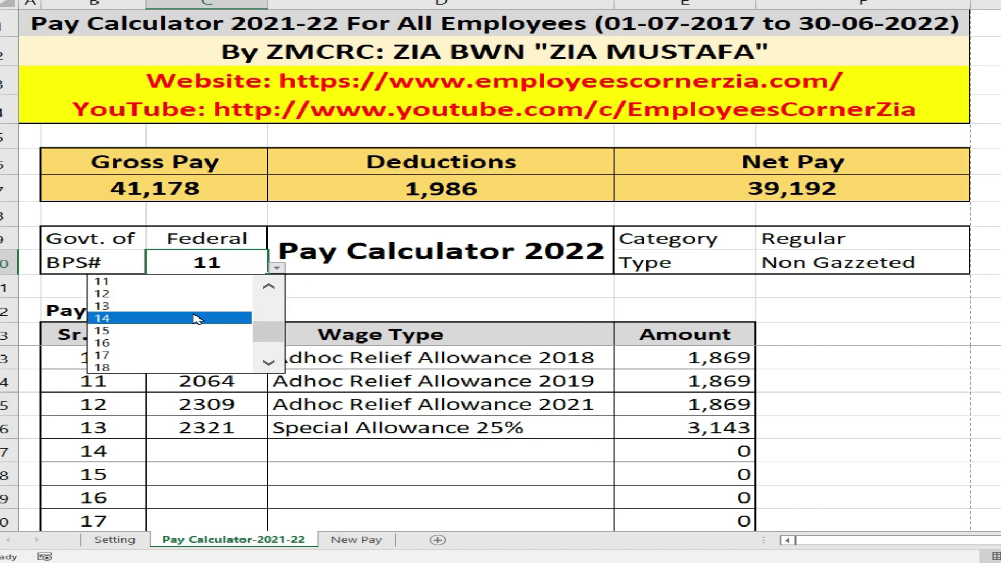
left_click(194, 330)
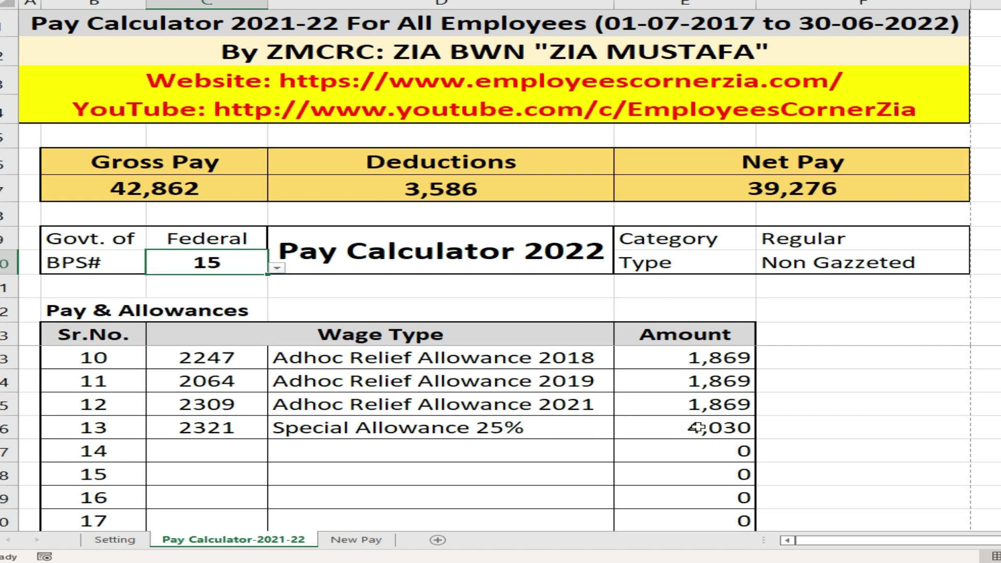
scroll(702, 432, "up", 6)
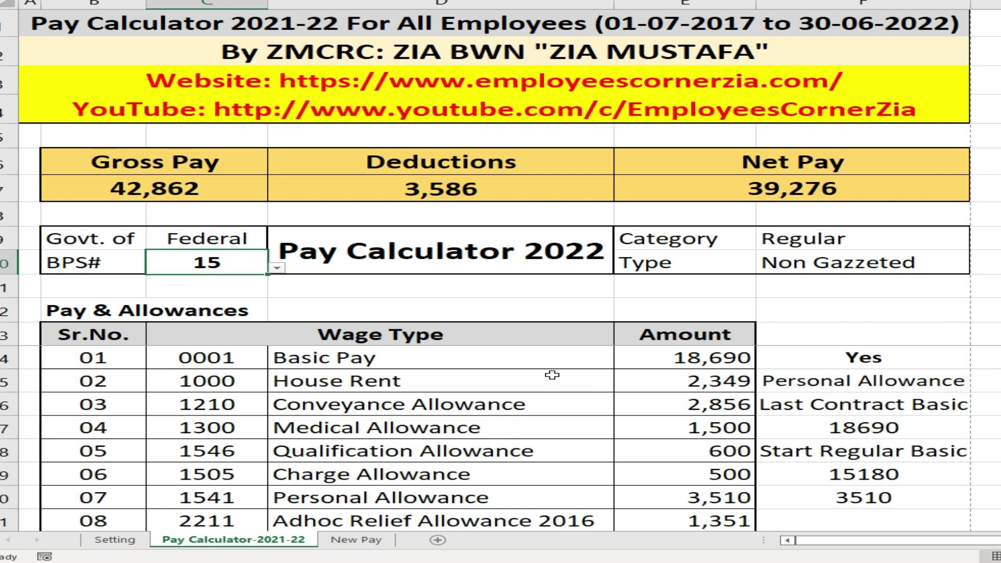
Step: Examine the Basic Pay, House Rent and Conveyance Allowance rows in the Pay & Allowances table
left_click(362, 363)
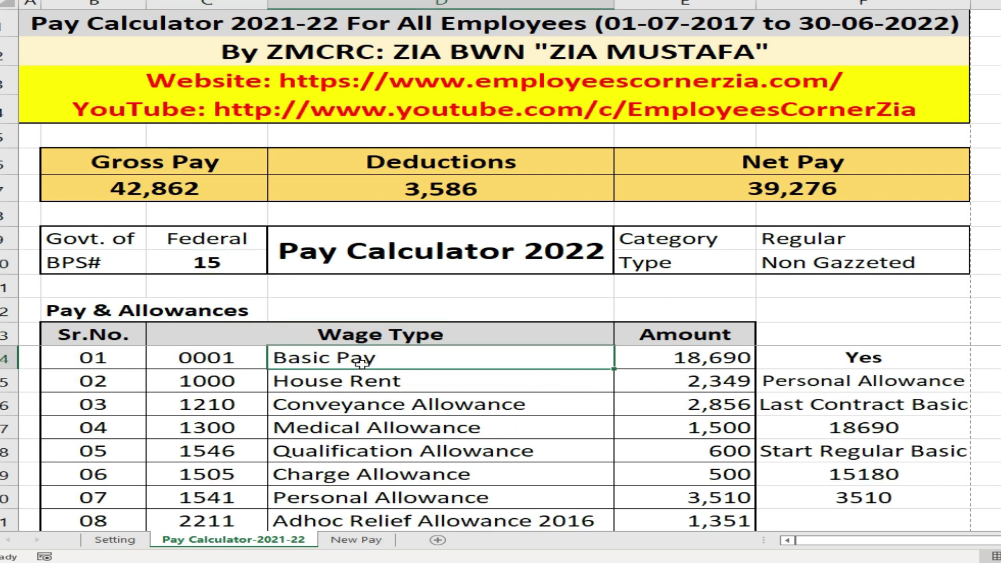
left_click(635, 365)
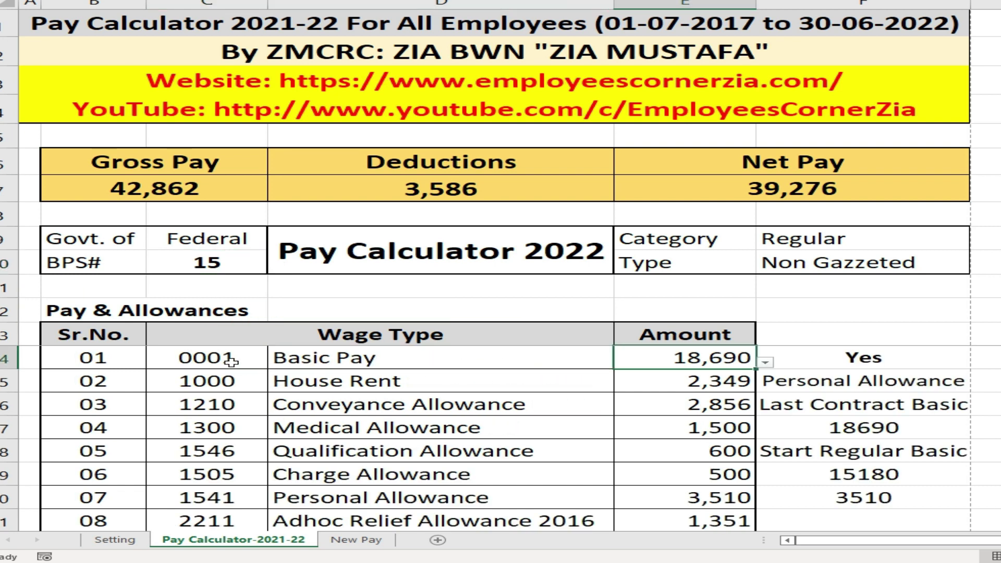
left_click_drag(230, 363, 675, 364)
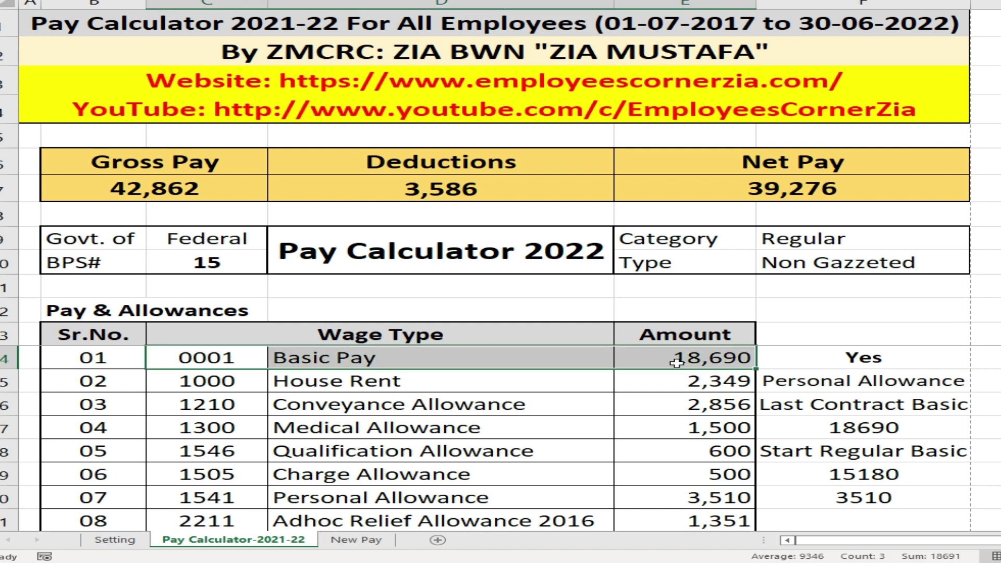
left_click(418, 382)
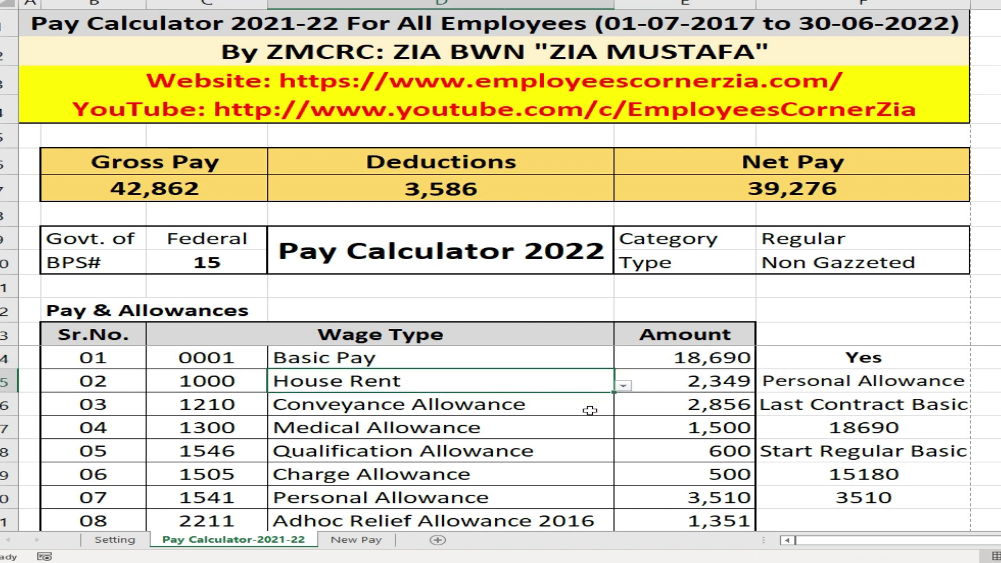
left_click(590, 411)
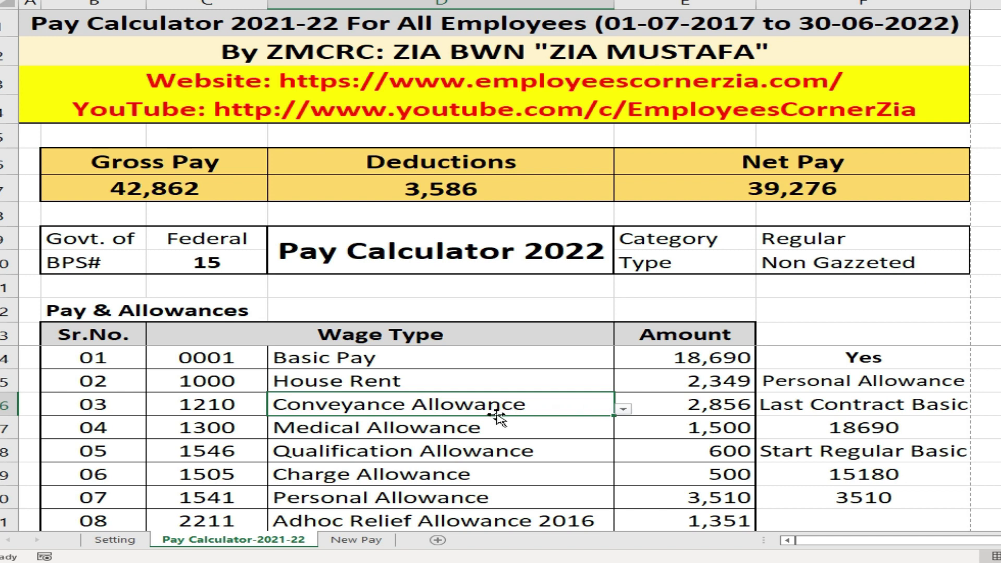
Step: Set the wage type in row 02 of Pay & Allowances to House Rent (Big City)
left_click(500, 382)
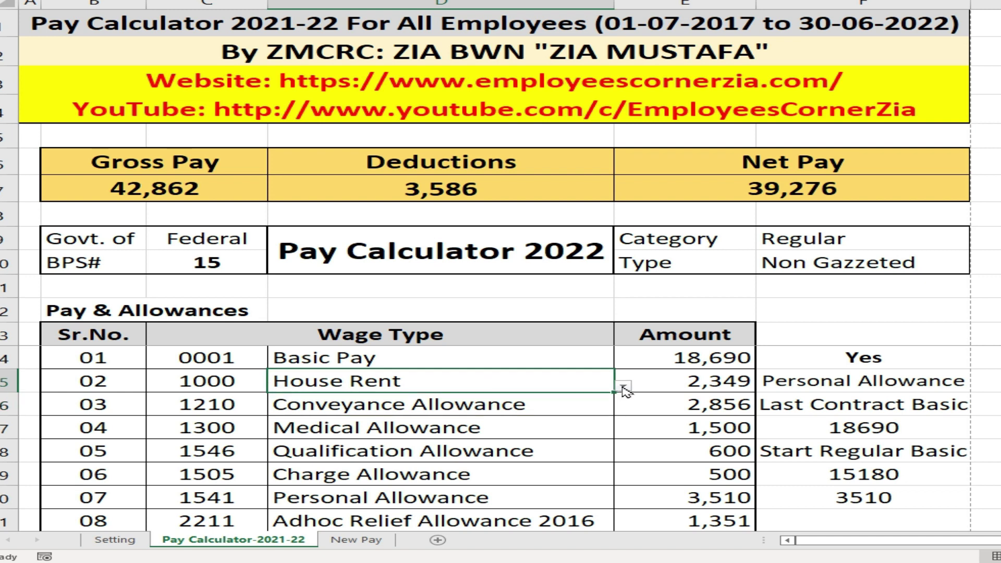
left_click(623, 386)
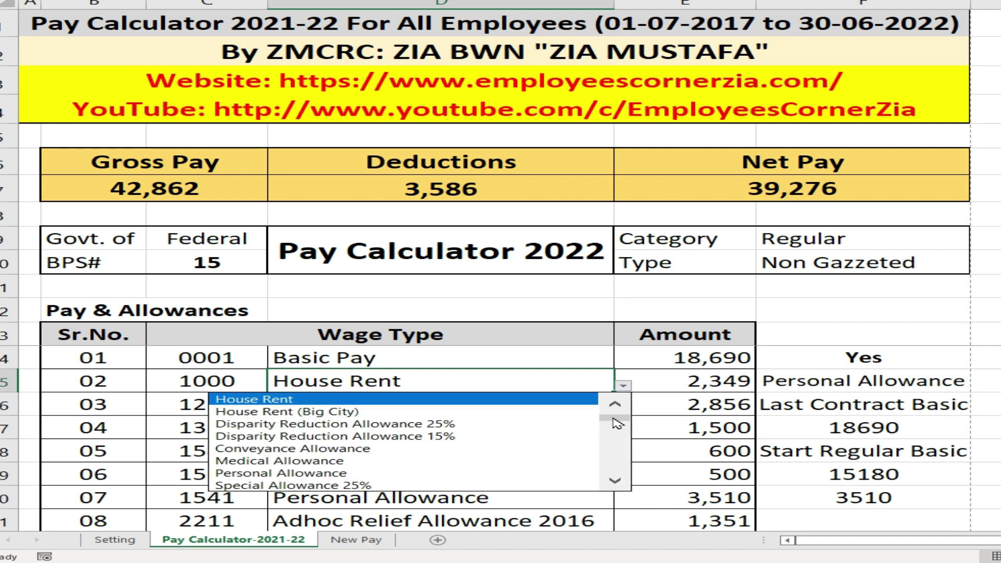
left_click(271, 412)
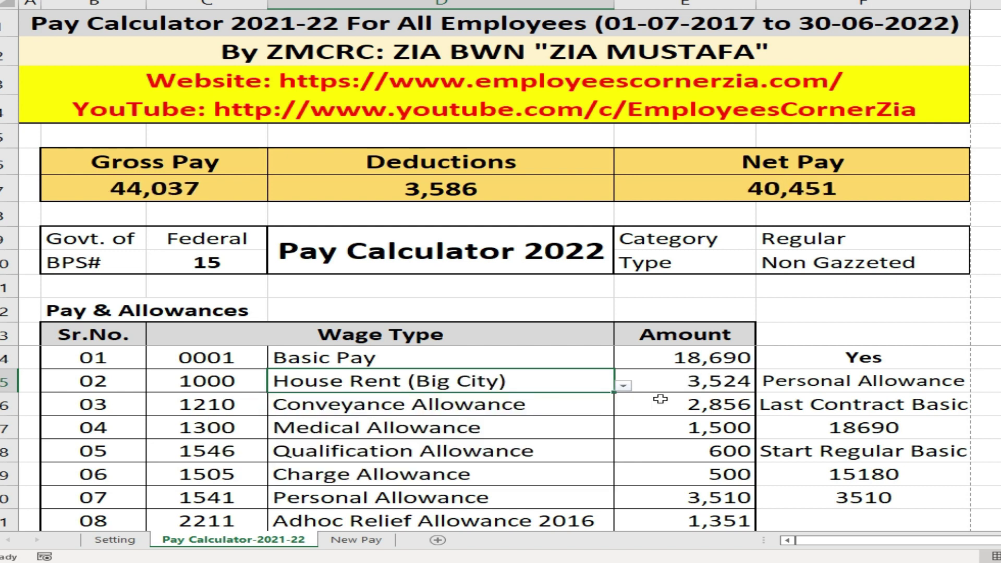
Step: Change the row 02 wage type to House Rent KPK, and after that to House Rent KPK Big
left_click(623, 385)
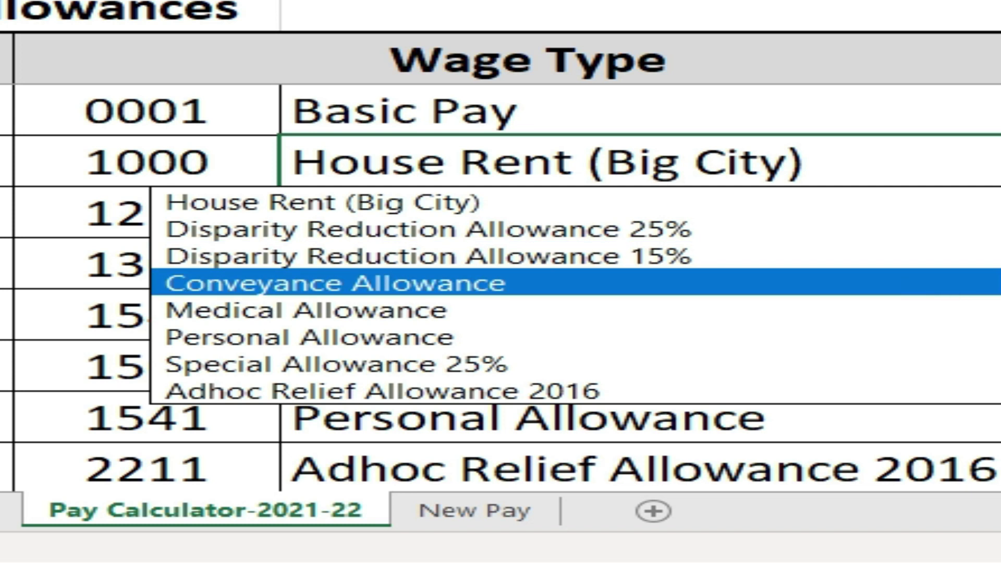
scroll(574, 295, "down", 4)
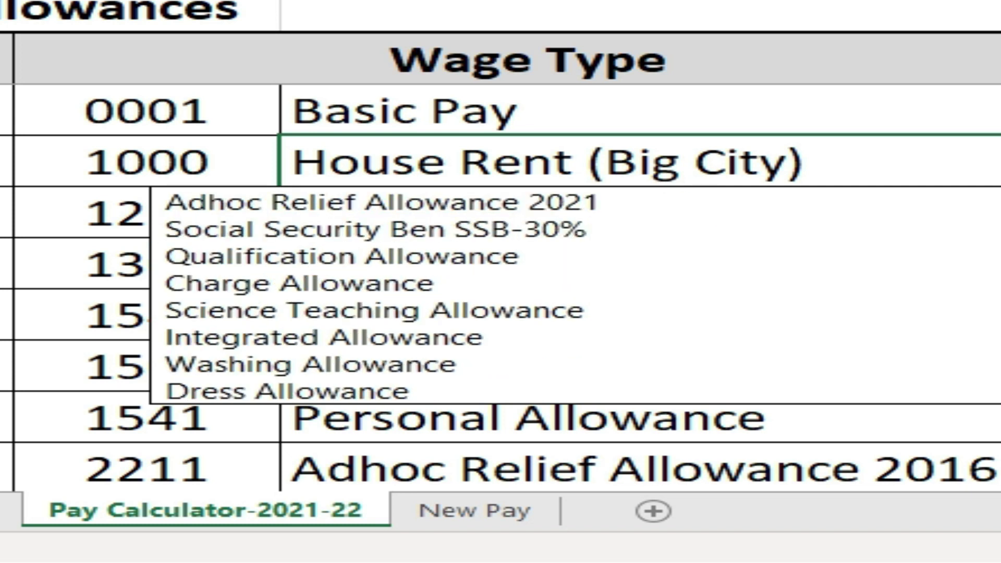
scroll(391, 308, "down", 5)
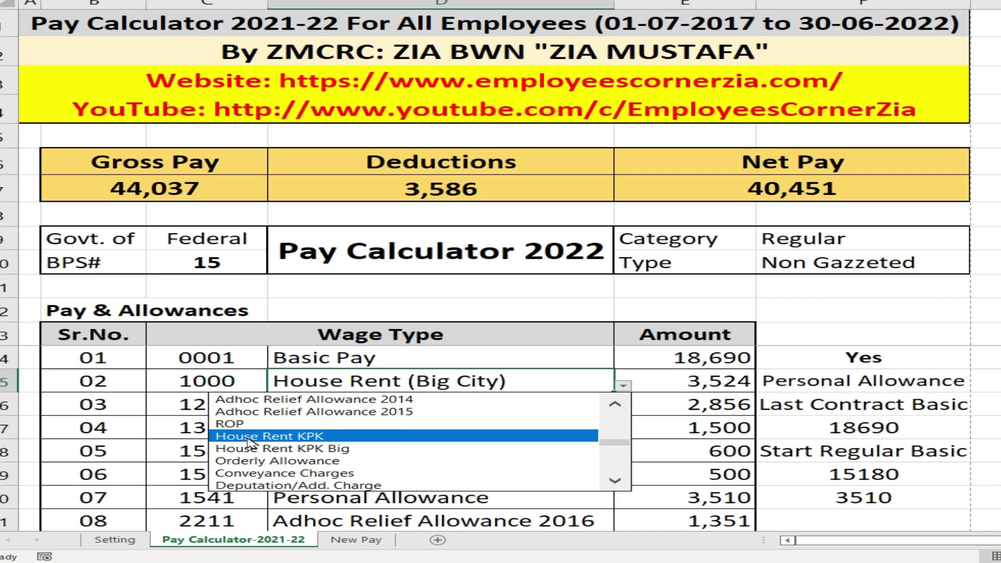
left_click(245, 288)
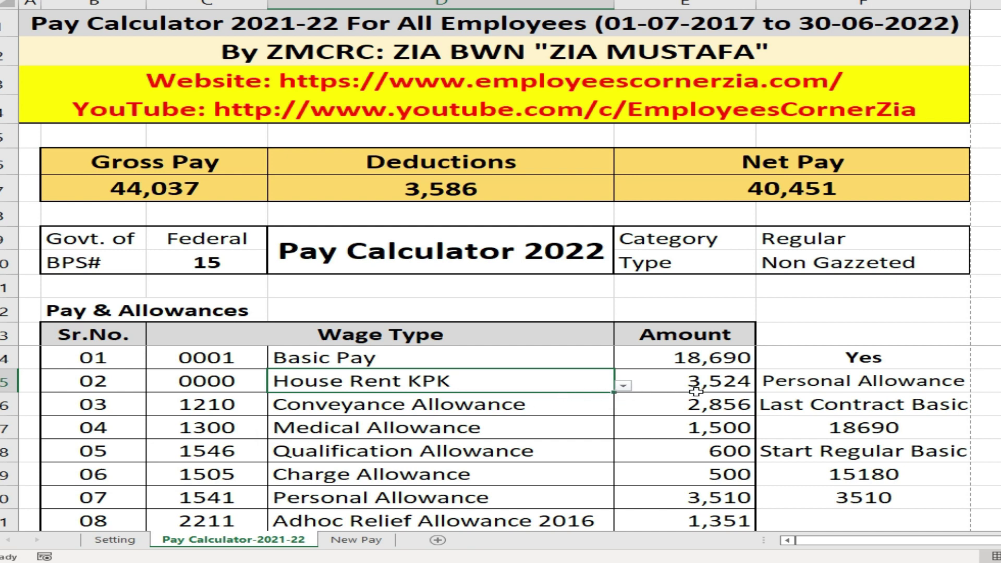
left_click(624, 387)
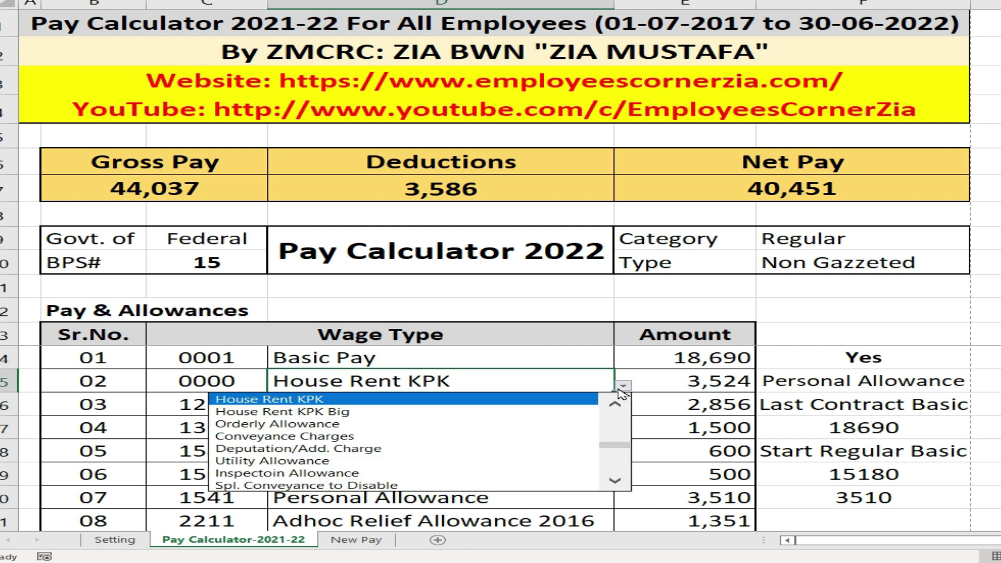
left_click(352, 412)
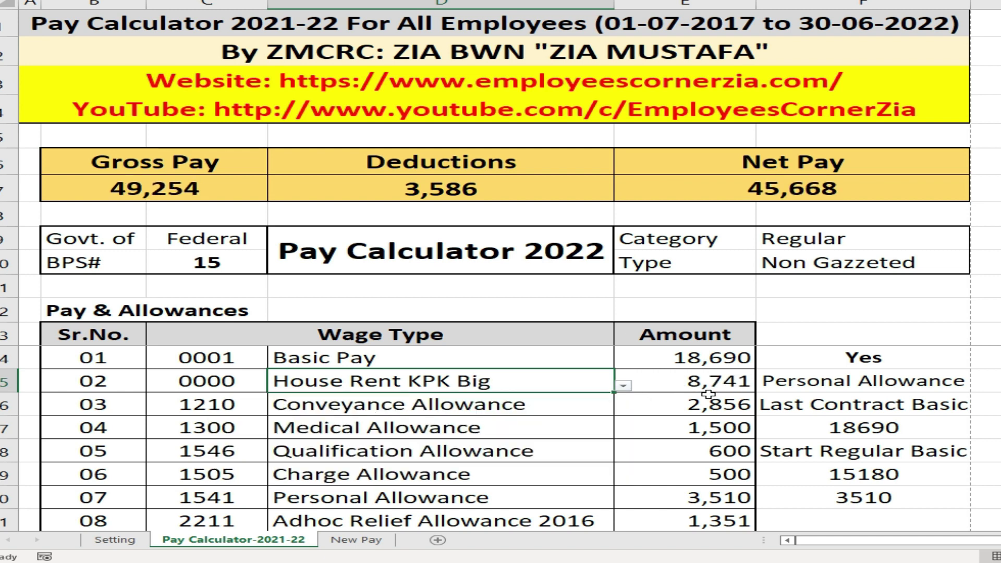
Step: Set the wage type in row 05 to M. Phil / P. hd Allowance and look over the other allowance rows
left_click(584, 453)
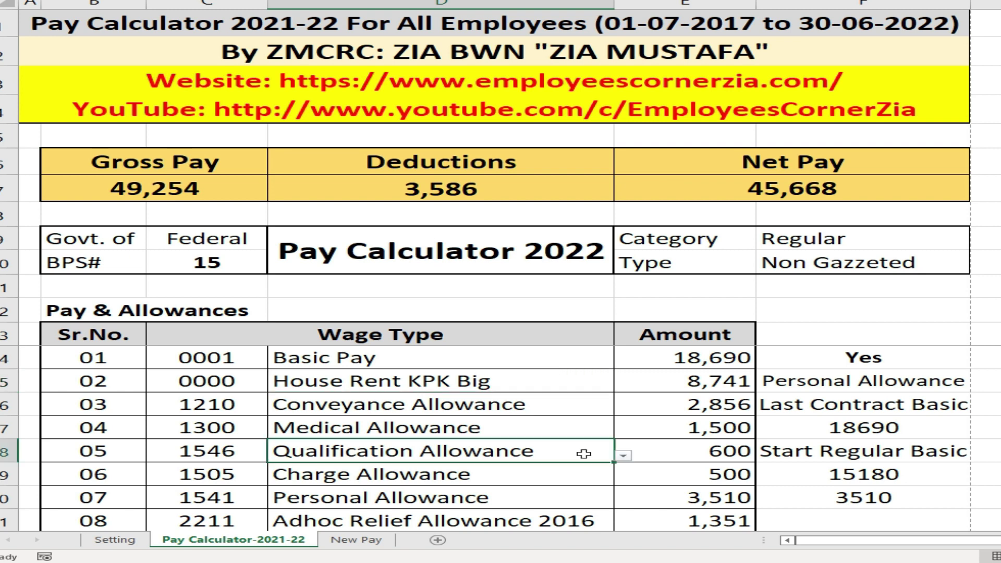
left_click(624, 457)
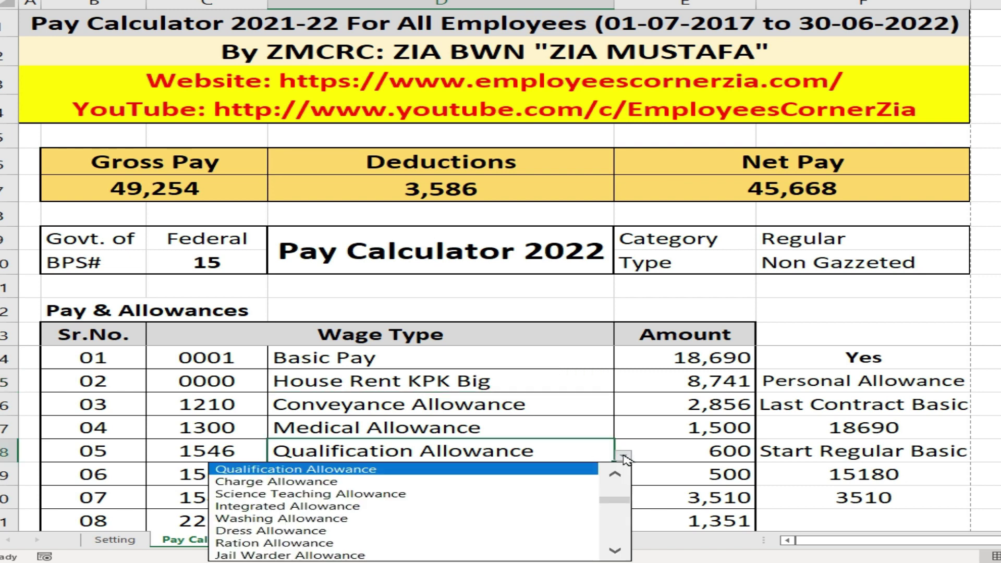
scroll(623, 459, "down", 5)
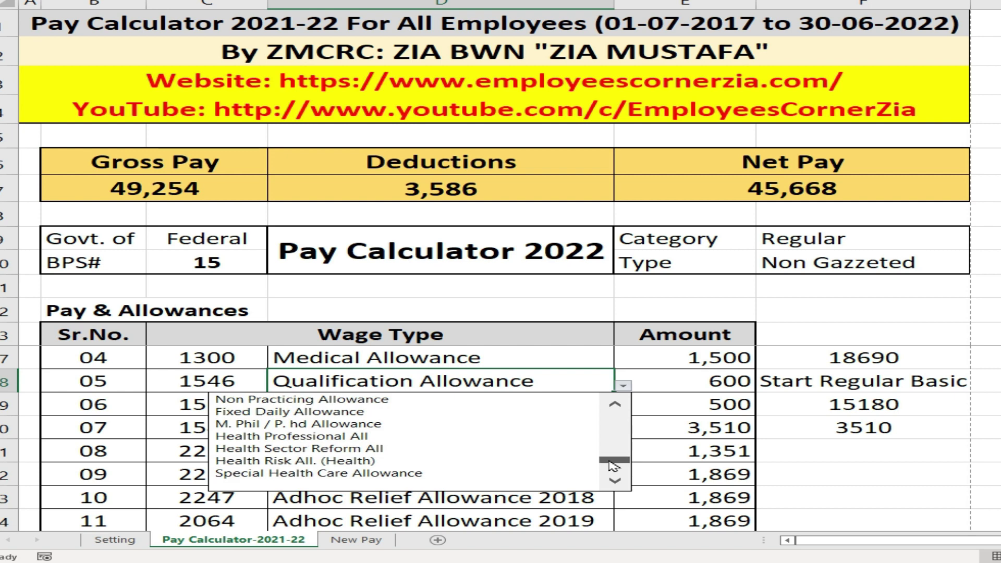
left_click(358, 425)
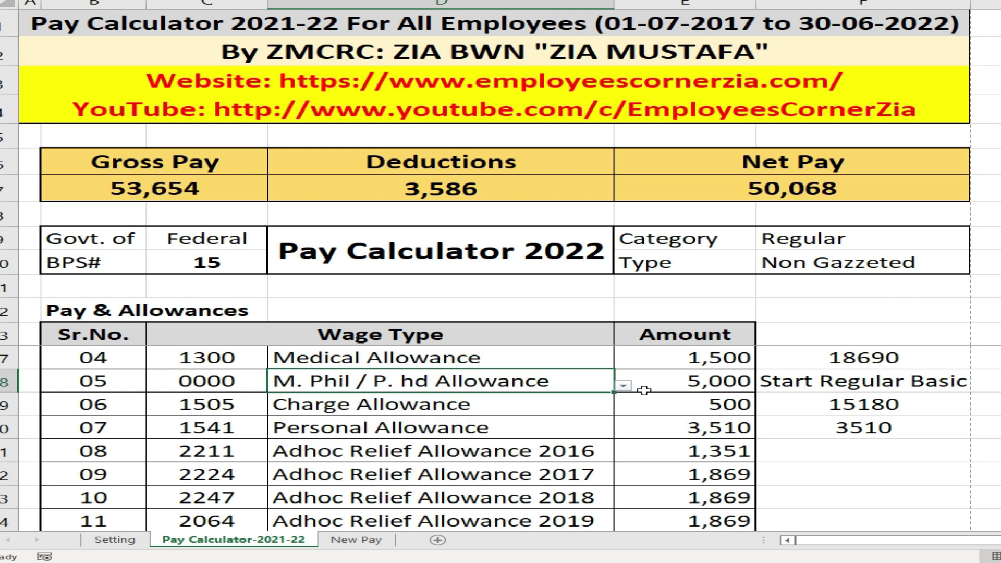
scroll(319, 446, "down", 2)
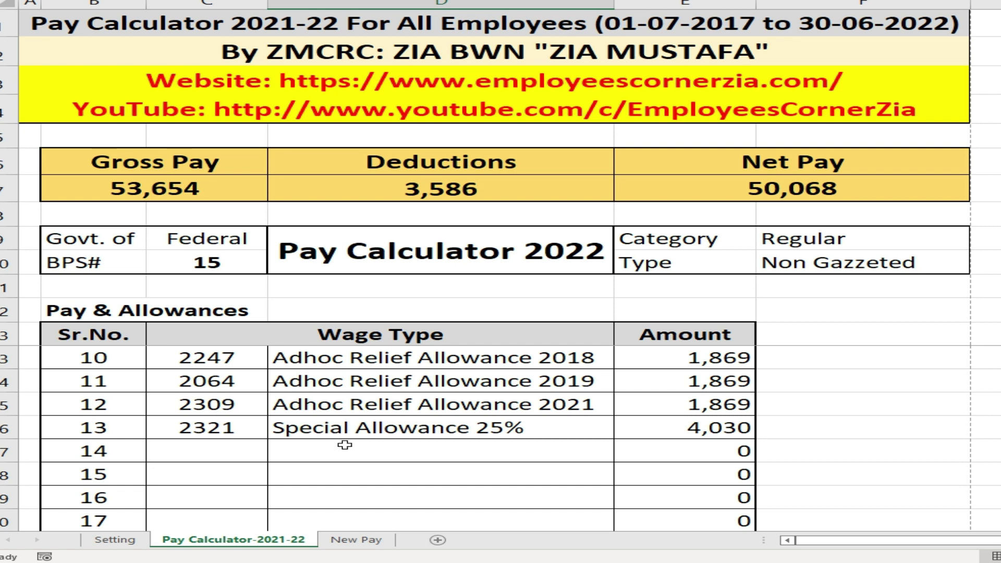
scroll(345, 445, "up", 3)
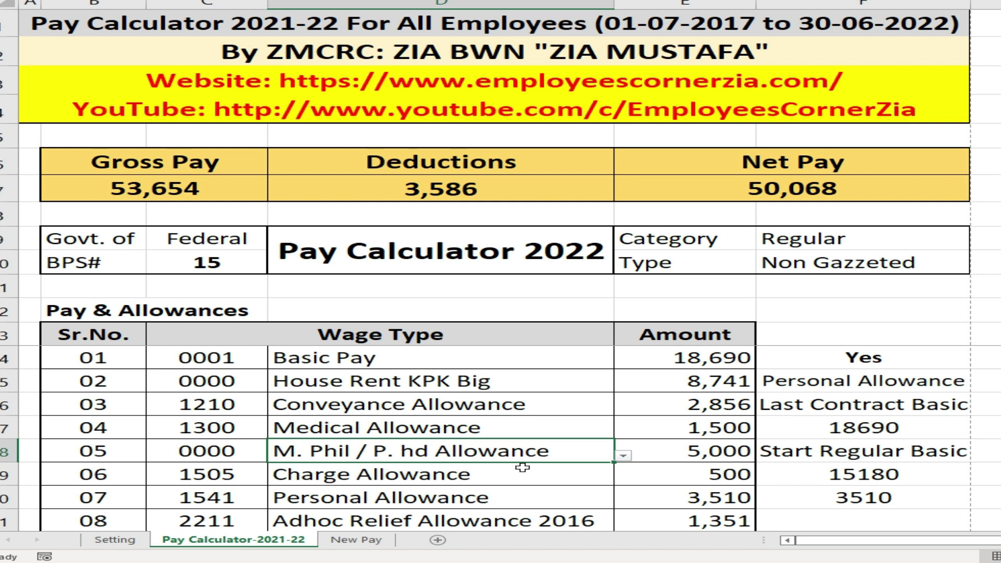
scroll(522, 468, "down", 2)
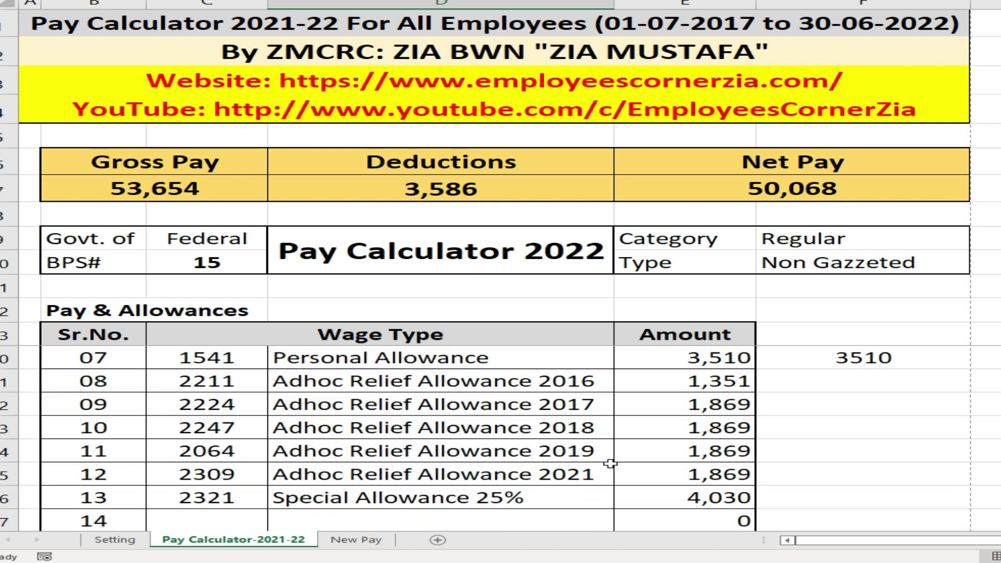
Step: Examine the Allowances List with its wage types and formulas and the BPS rate table on the Setting sheet
left_click(137, 542)
scroll(227, 428, "down", 5)
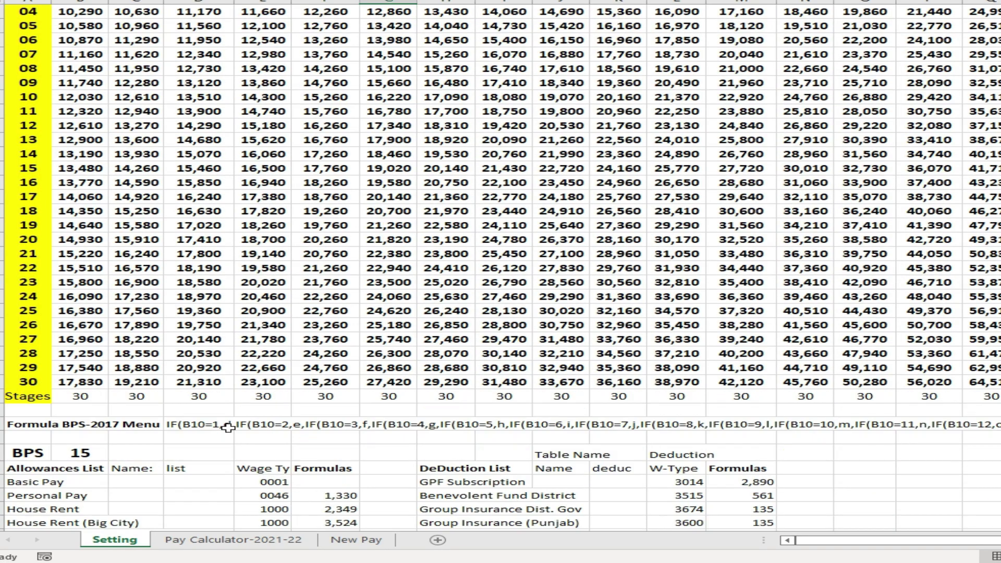
left_click_drag(16, 340, 311, 514)
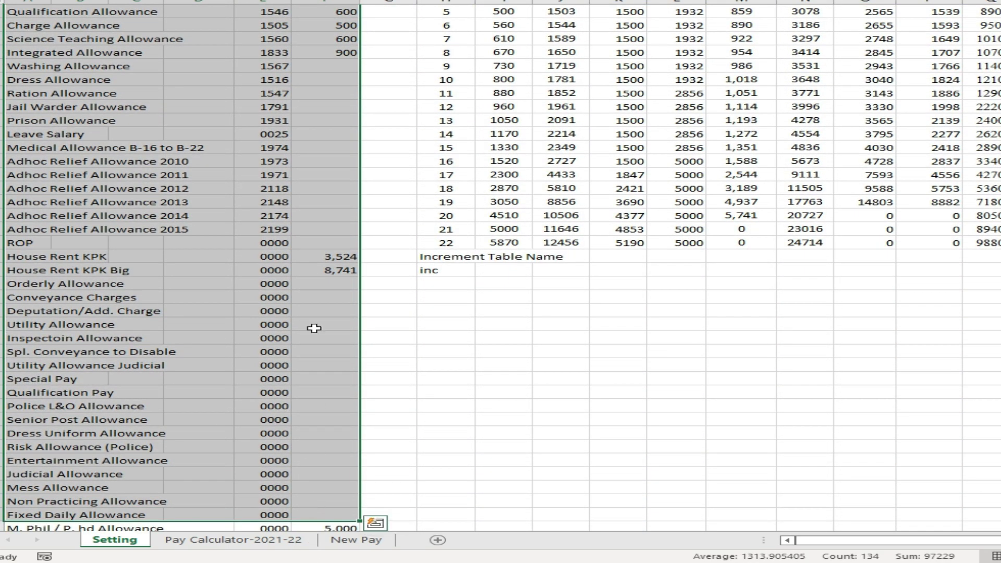
scroll(349, 377, "up", 11)
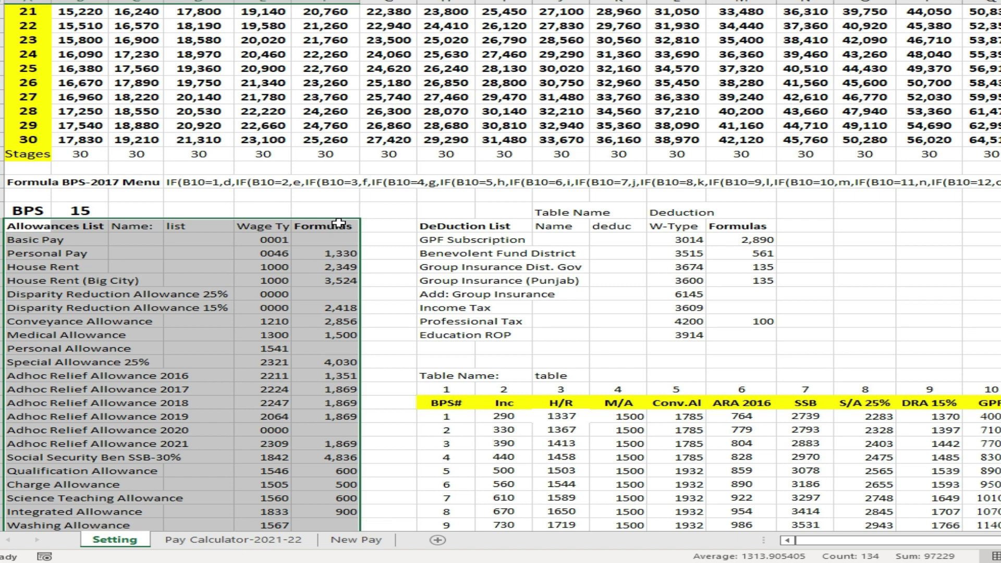
scroll(334, 375, "down", 4)
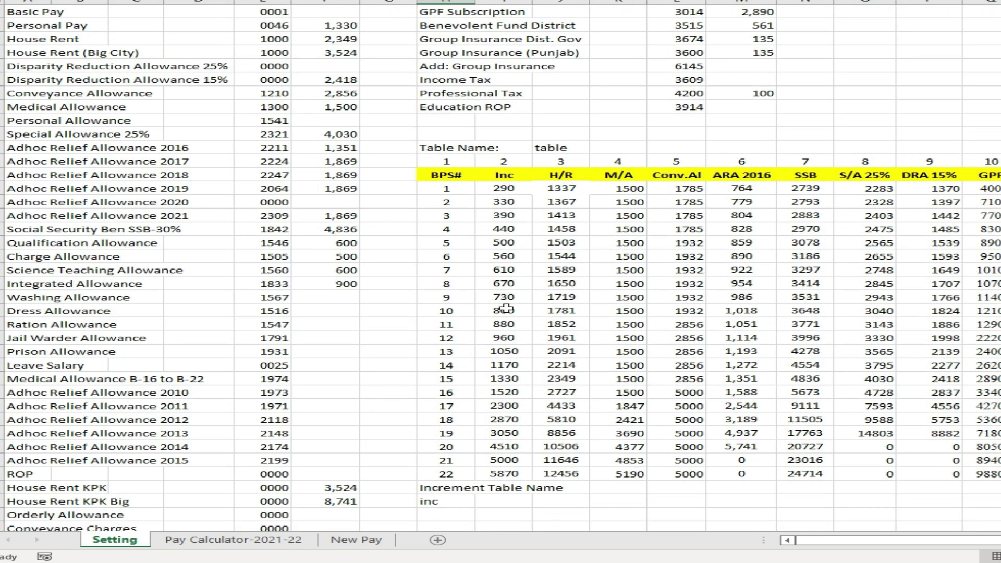
left_click_drag(442, 176, 996, 474)
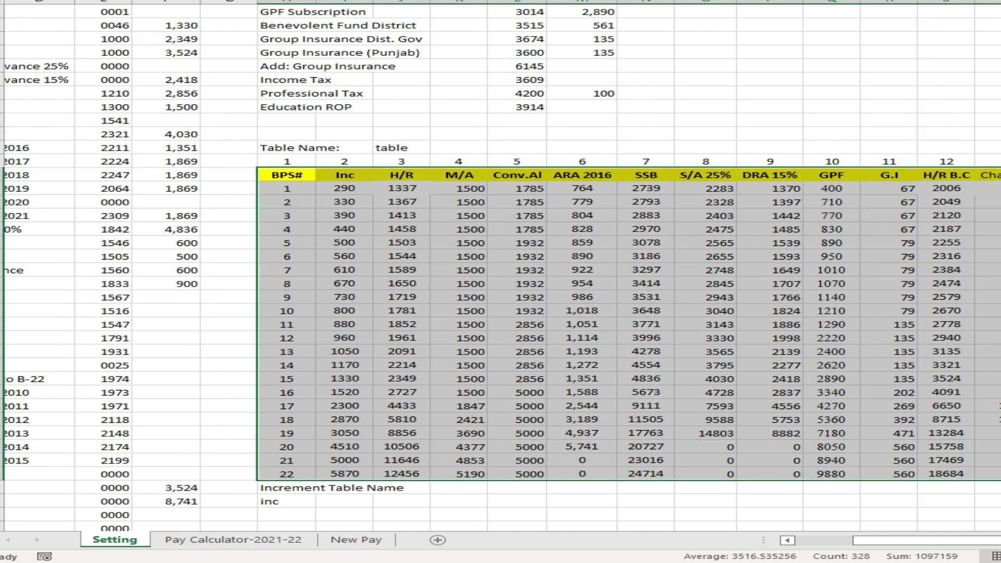
left_click(559, 401)
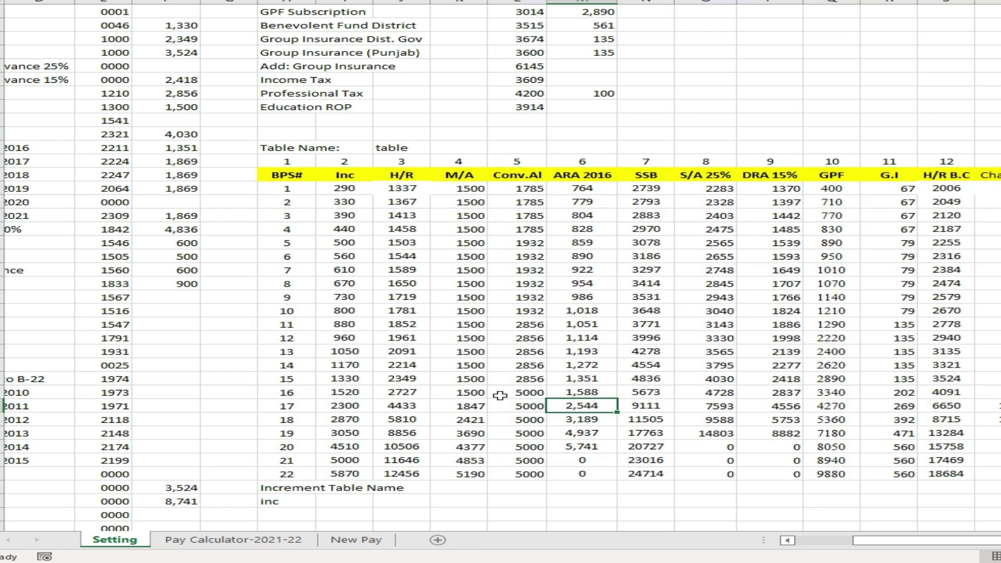
Step: Return to the Pay Calculator-2021-22 sheet and set the BPS number to 07
key("ctrl+Page_Down")
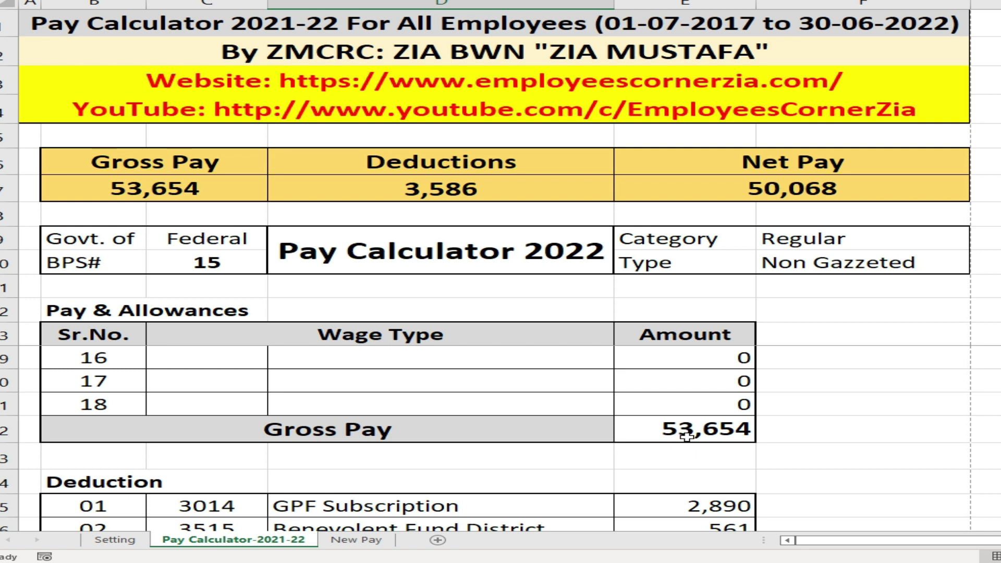
scroll(686, 437, "down", 5)
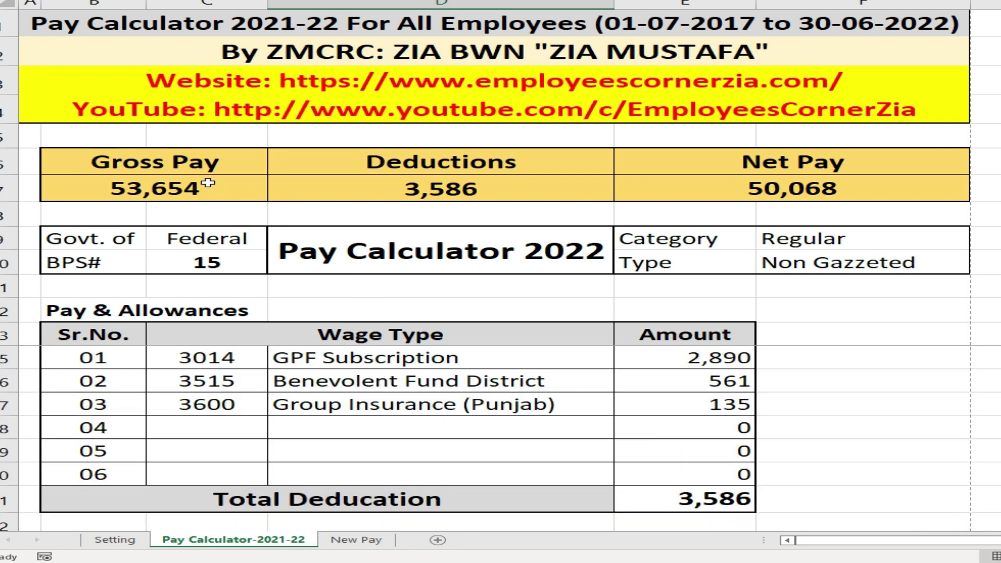
left_click(204, 261)
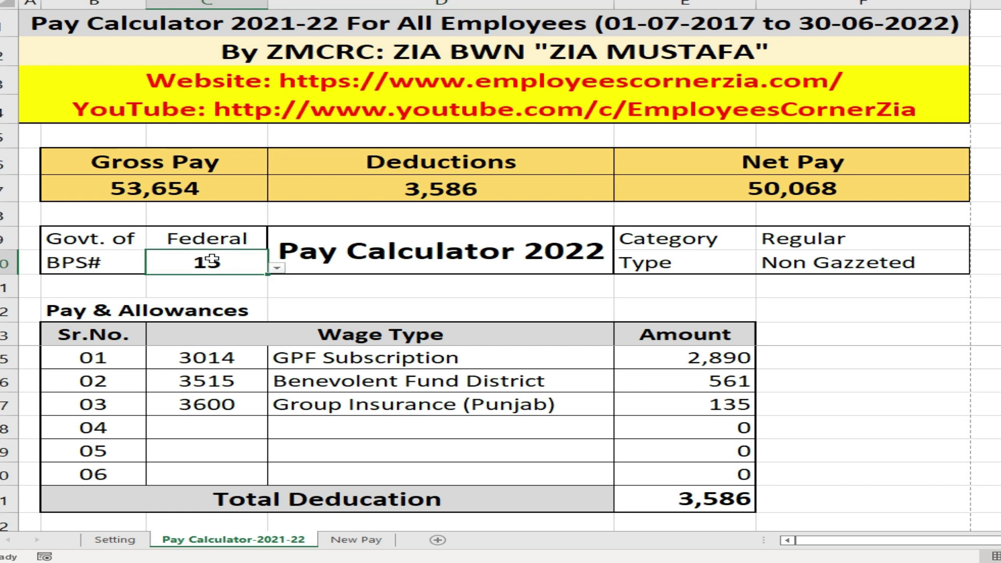
left_click(277, 269)
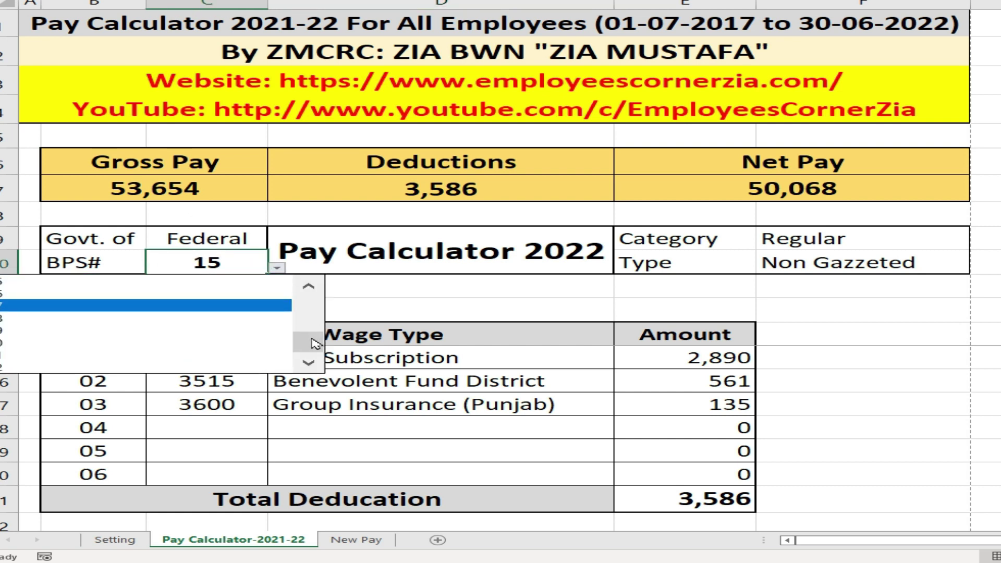
left_click_drag(316, 343, 306, 314)
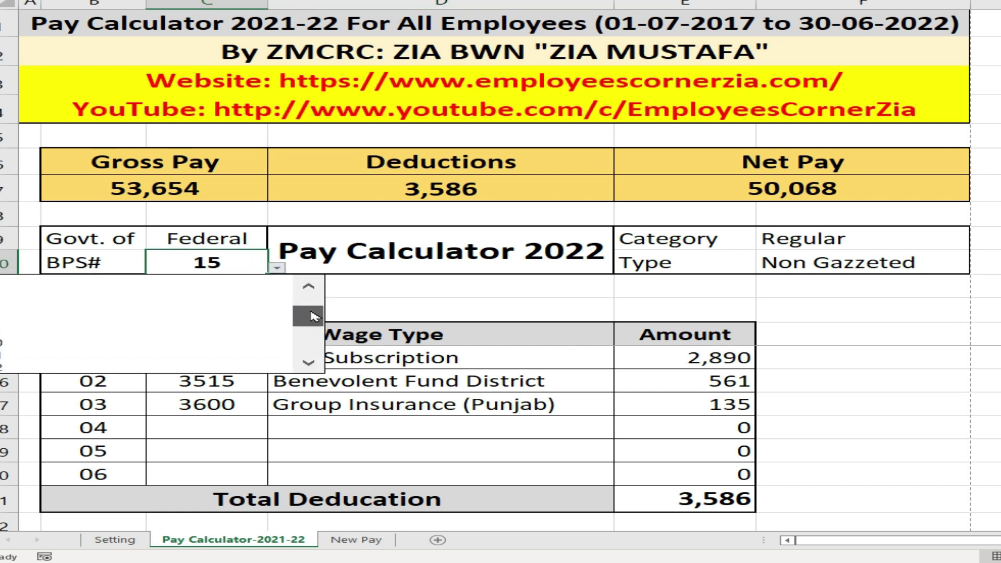
left_click(78, 308)
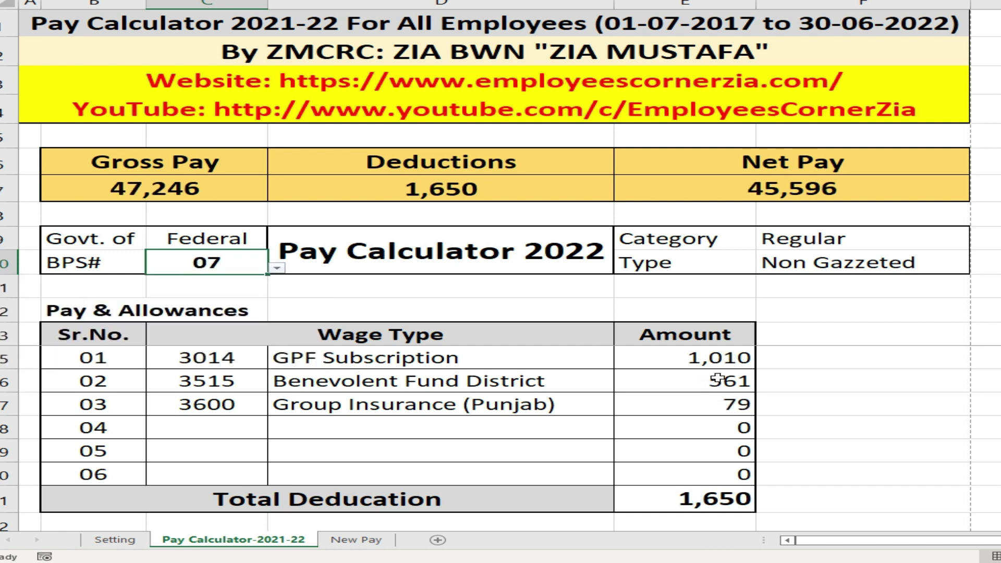